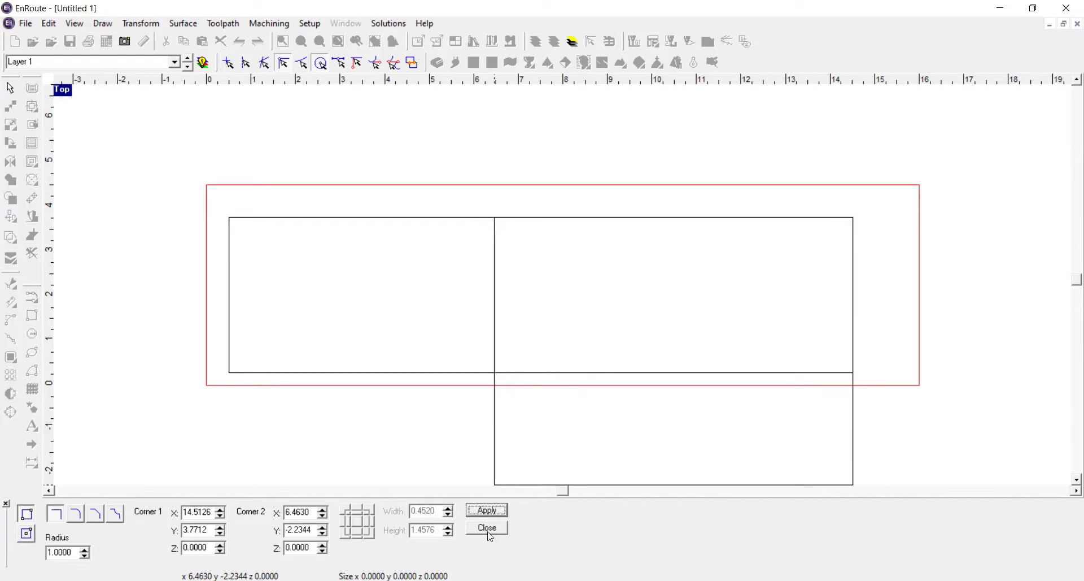
Finish the rectangle drawing and delete the extra rectangle that extends below the plate's lower edge
{"action": "left_click", "coordinate": [488, 510]}
{"action": "left_click", "coordinate": [493, 531]}
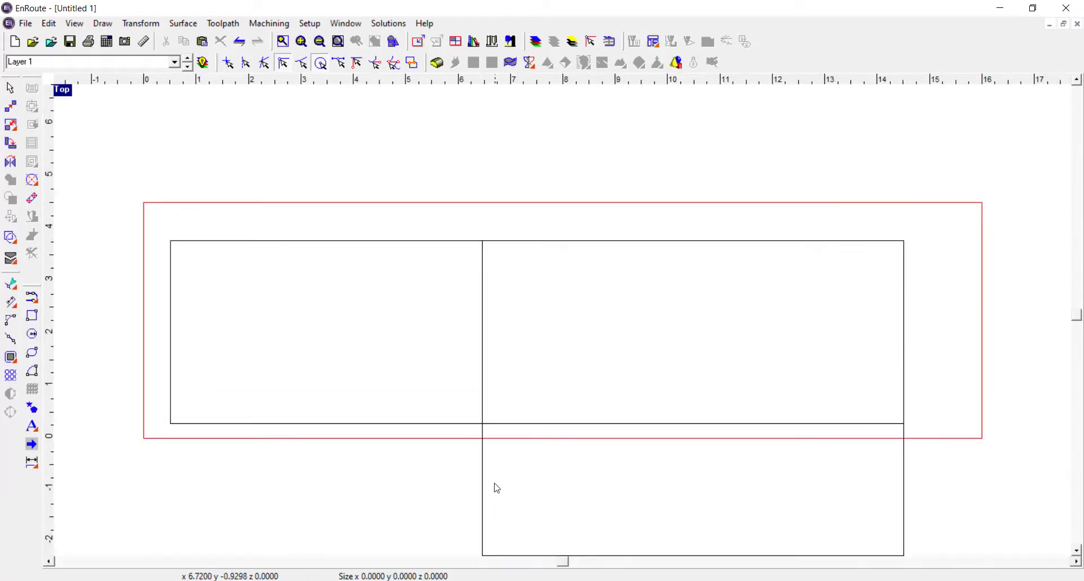
{"action": "left_click", "coordinate": [483, 488]}
{"action": "key", "text": "Delete"}
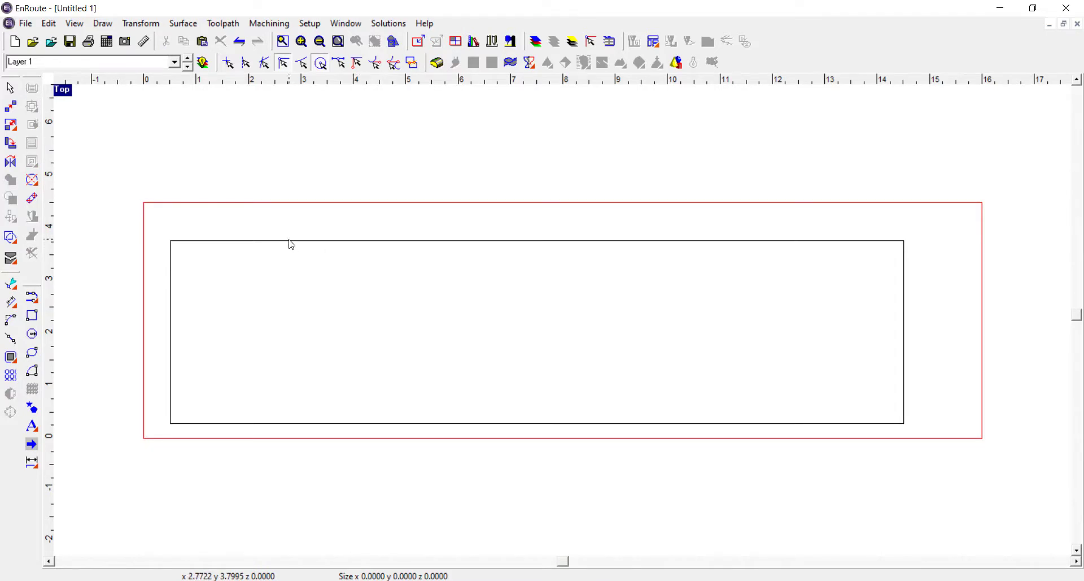
Select the remaining rectangle and use precision input to scale it to 14.375 wide by 3 high, without proportional scaling
{"action": "left_click", "coordinate": [75, 24]}
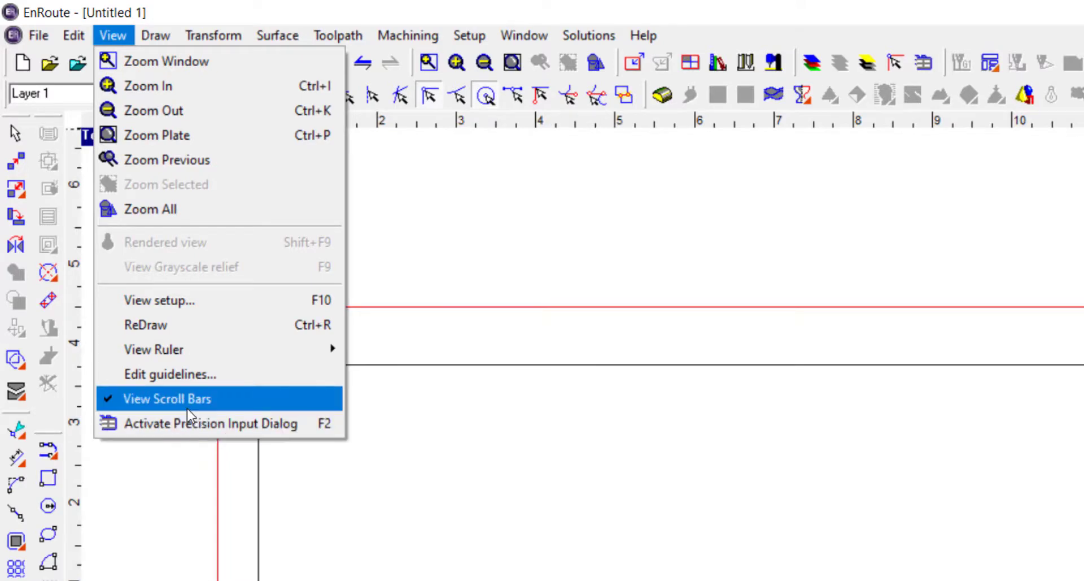
{"action": "left_click", "coordinate": [459, 252]}
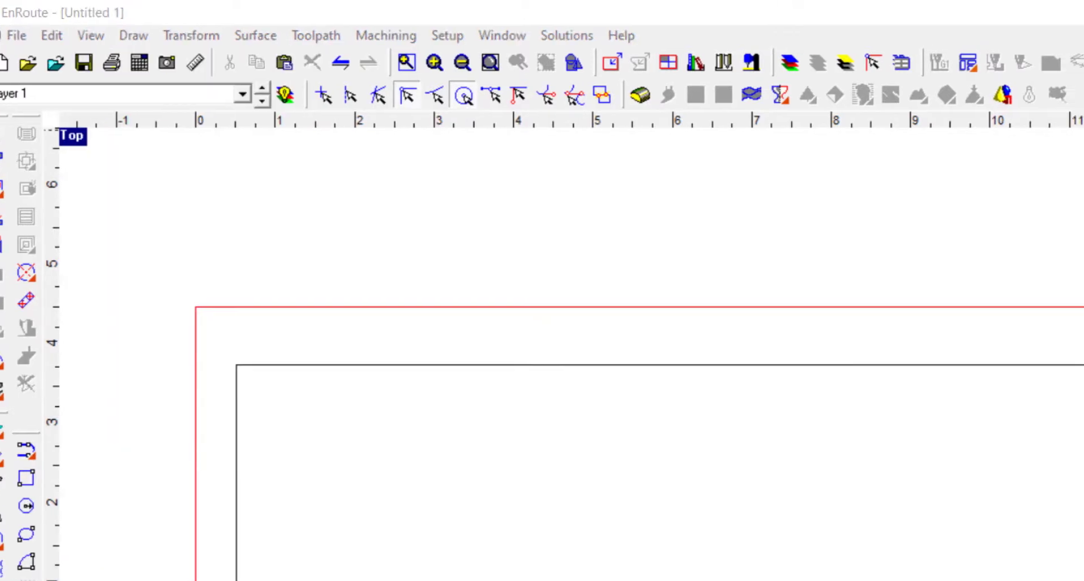
{"action": "left_click", "coordinate": [1083, 364]}
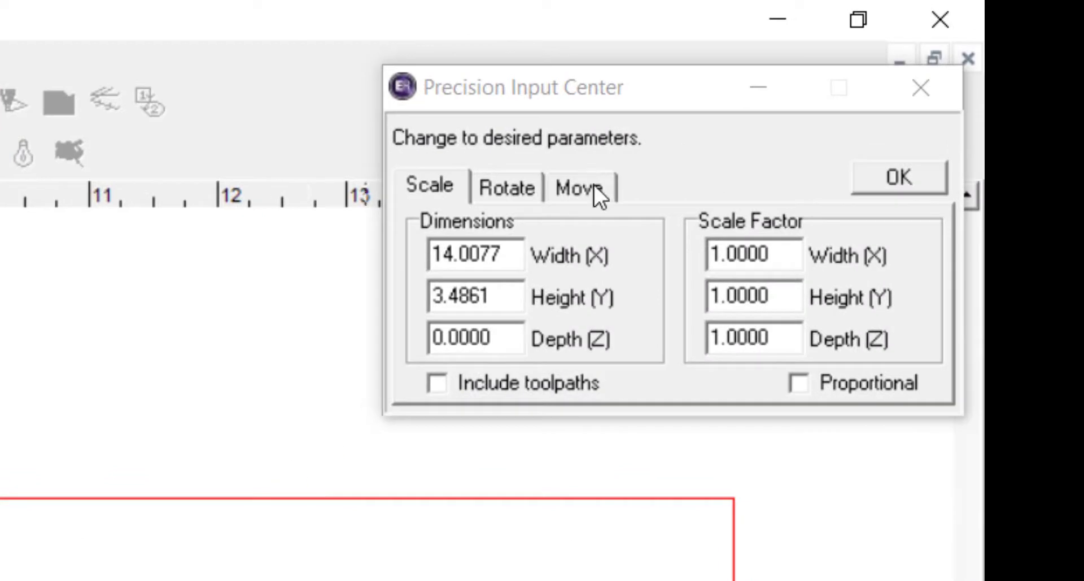
{"action": "left_click", "coordinate": [800, 382]}
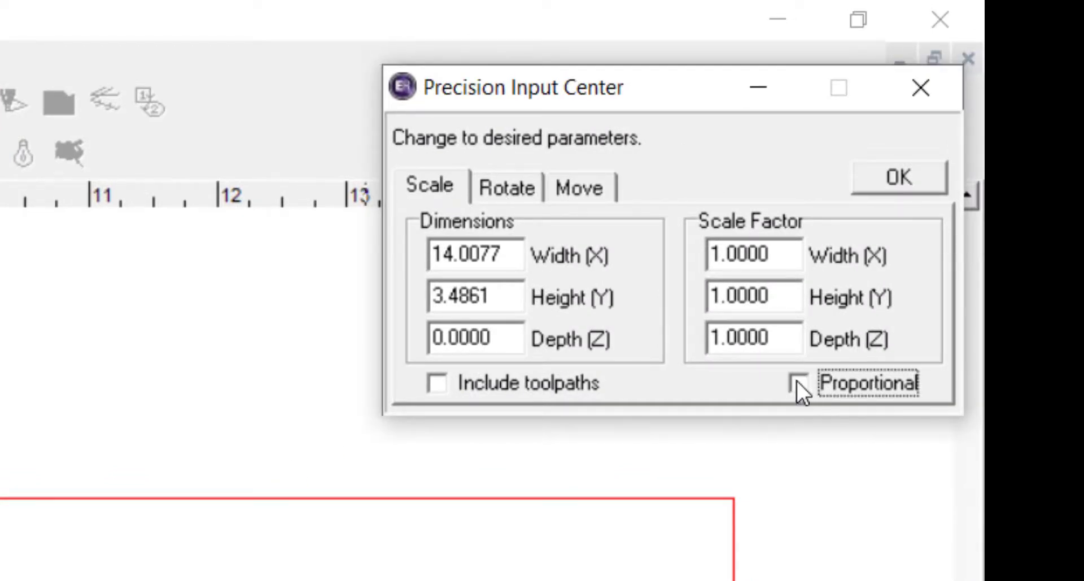
{"action": "left_click_drag", "start_coordinate": [518, 258], "coordinate": [377, 266]}
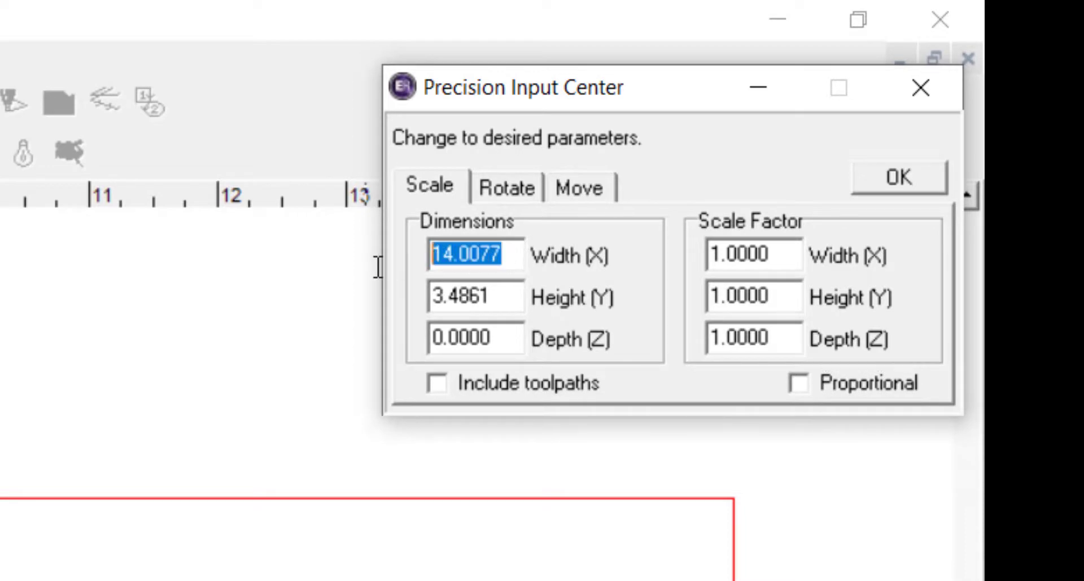
{"action": "type", "text": "14."}
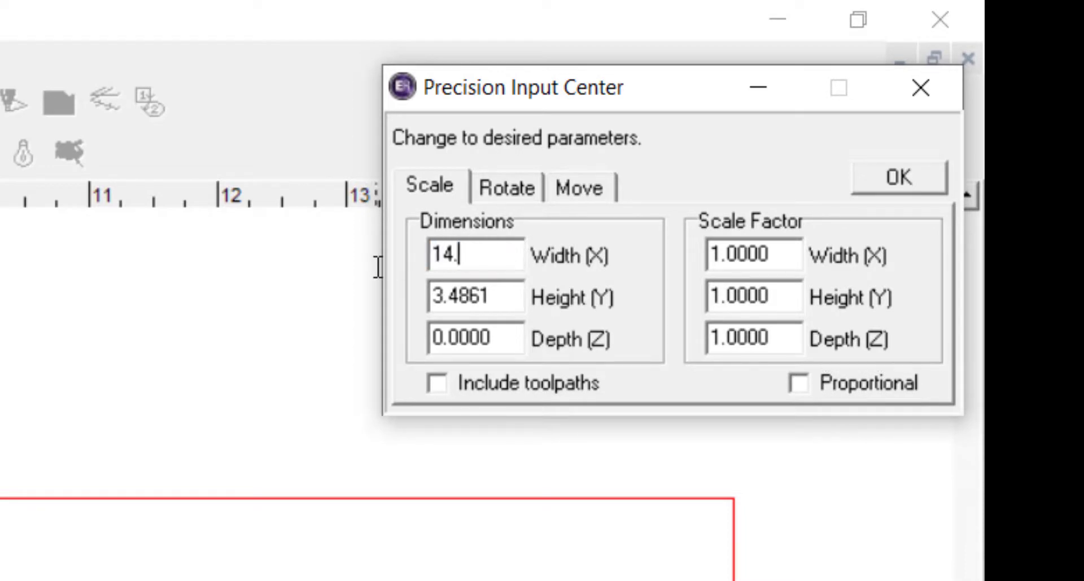
{"action": "type", "text": "375"}
{"action": "left_click", "coordinate": [492, 295]}
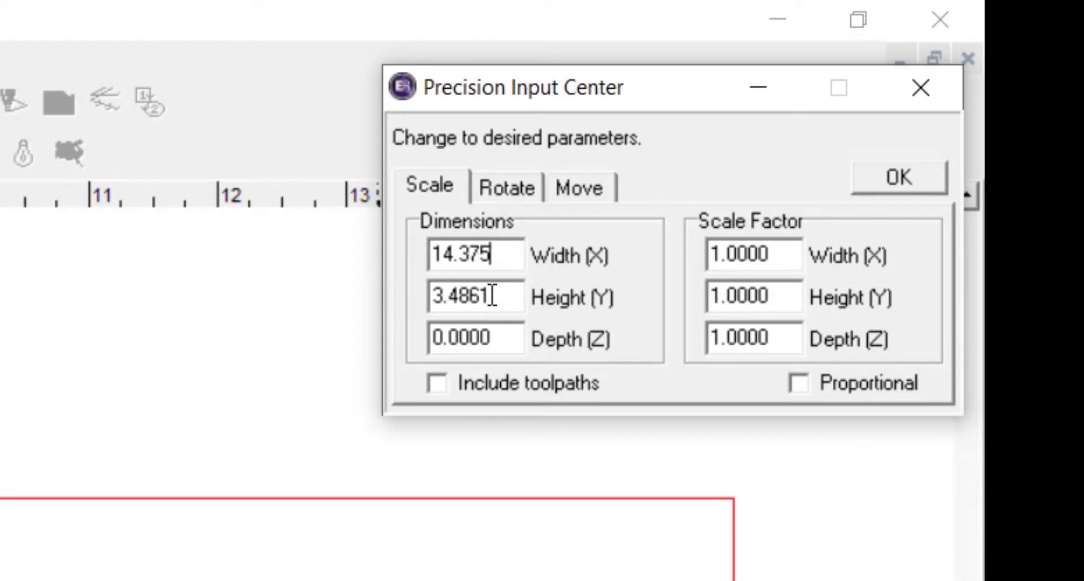
{"action": "left_click_drag", "start_coordinate": [501, 291], "coordinate": [415, 300]}
{"action": "type", "text": "3"}
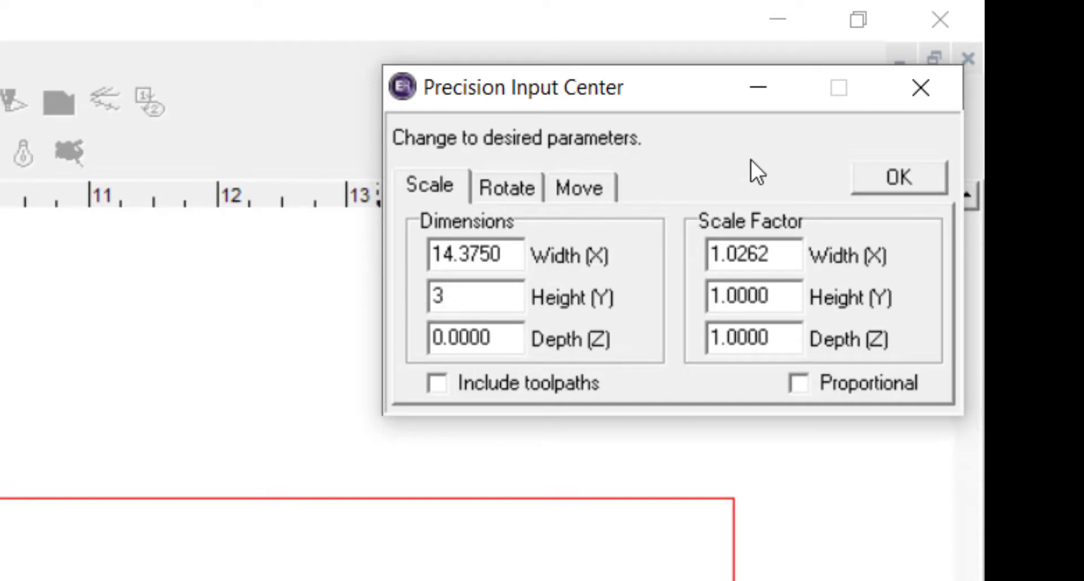
{"action": "left_click", "coordinate": [891, 182]}
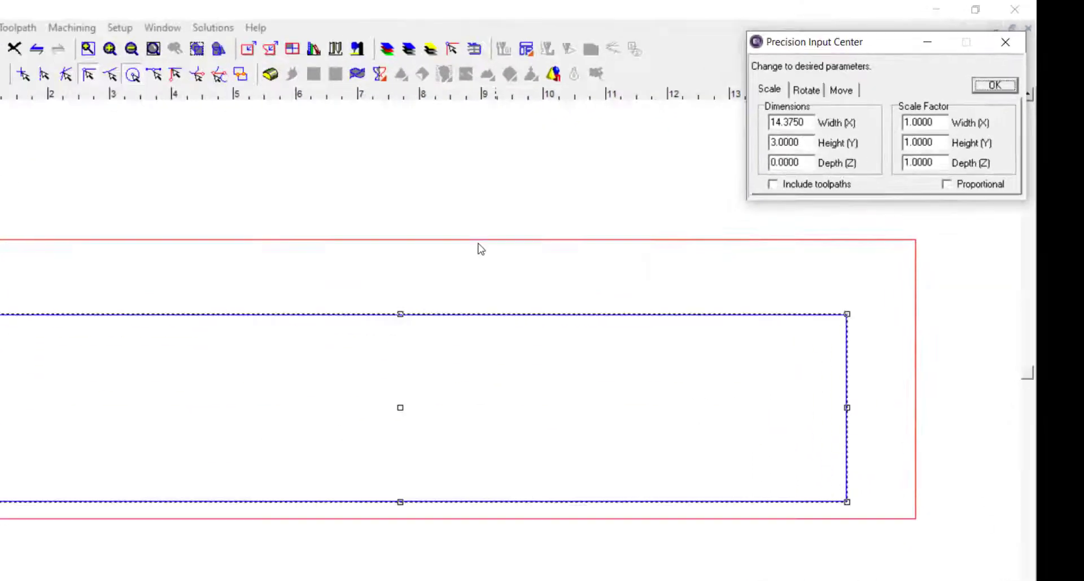
Move the rectangle so its lower-left corner sits at X 0, Y 0, and deselect it
{"action": "left_click", "coordinate": [579, 187]}
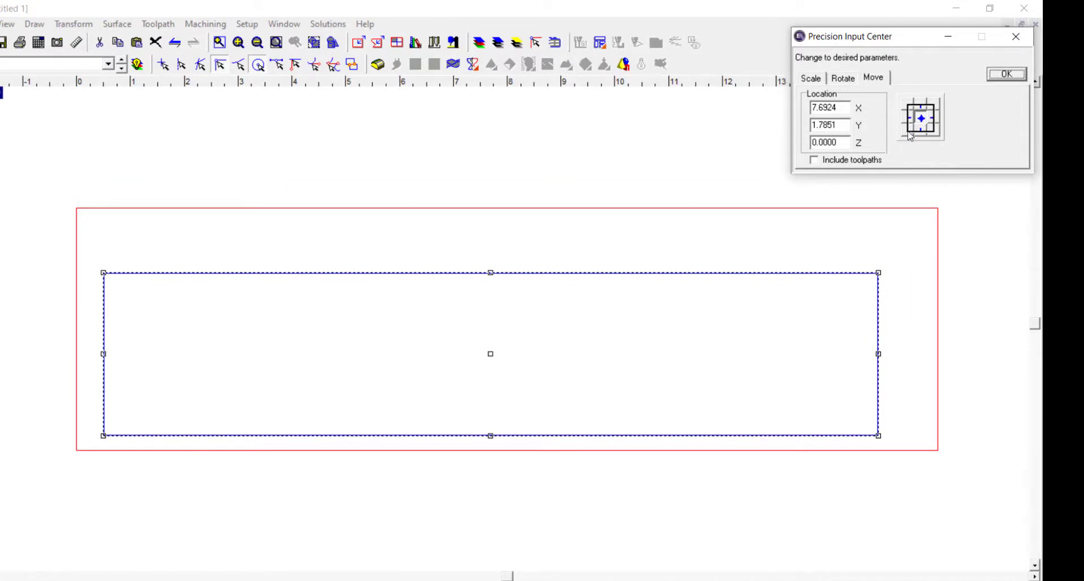
{"action": "left_click", "coordinate": [905, 137]}
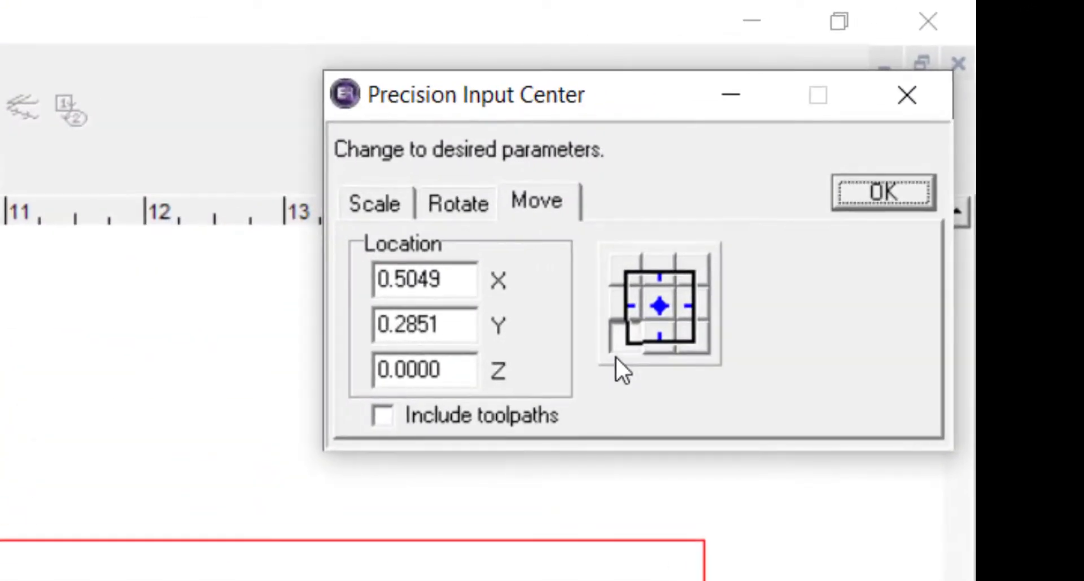
{"action": "left_click_drag", "start_coordinate": [462, 290], "coordinate": [300, 290]}
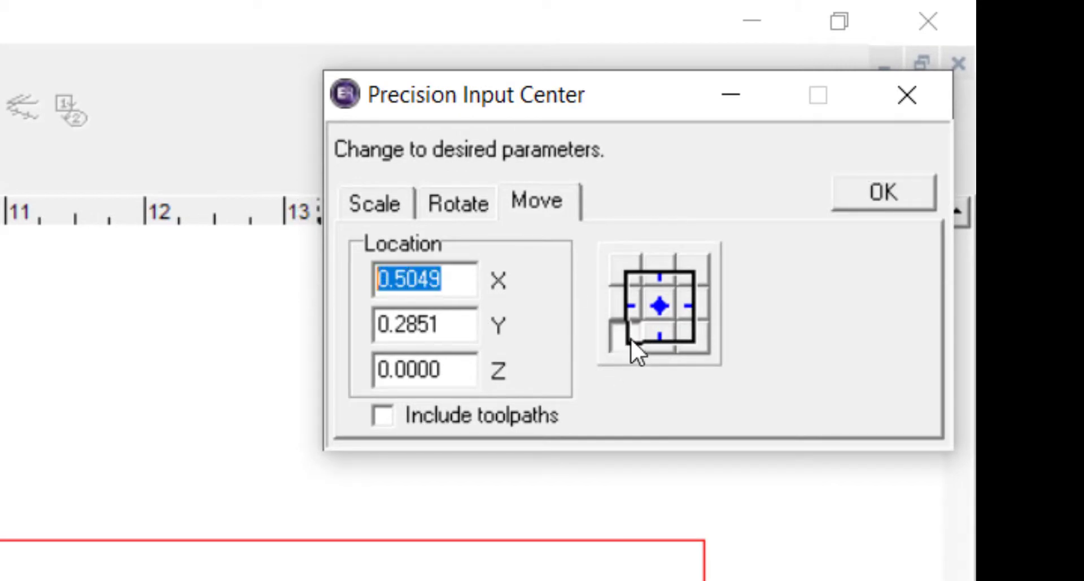
{"action": "type", "text": "0"}
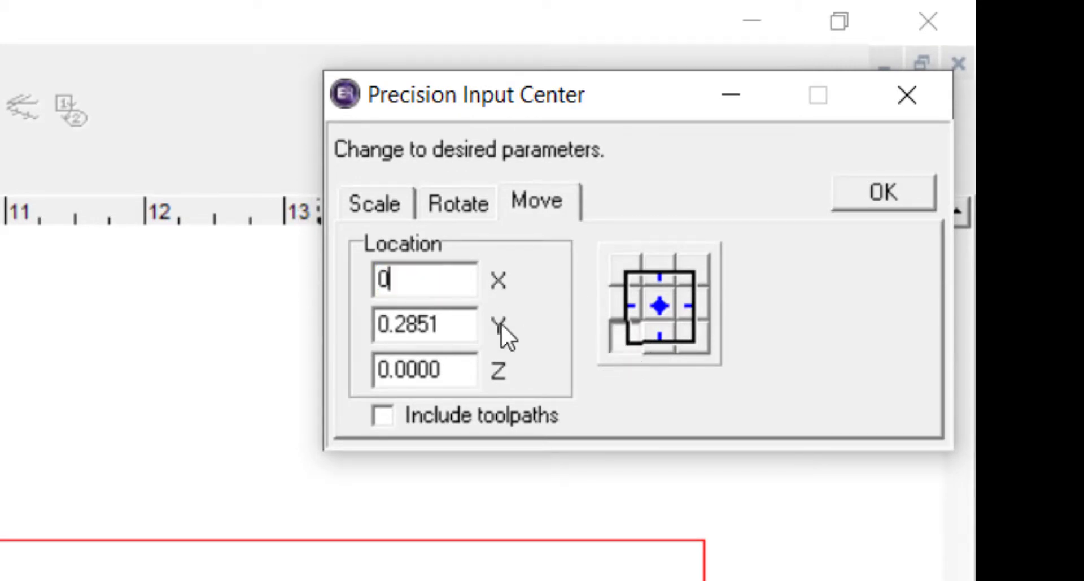
{"action": "left_click_drag", "start_coordinate": [454, 333], "coordinate": [360, 334]}
{"action": "type", "text": "0"}
{"action": "left_click", "coordinate": [882, 192]}
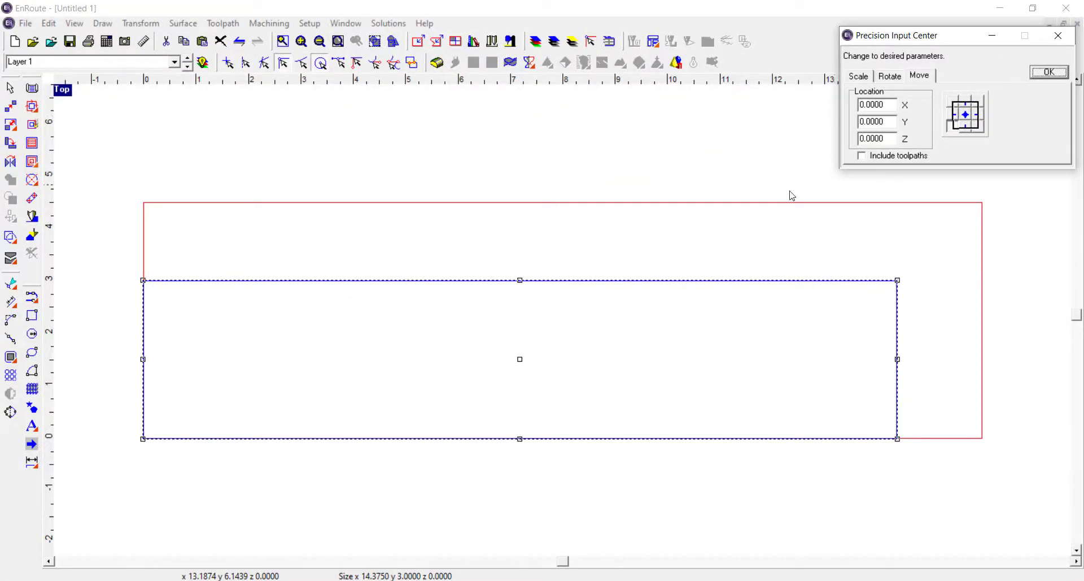
{"action": "left_click", "coordinate": [792, 195]}
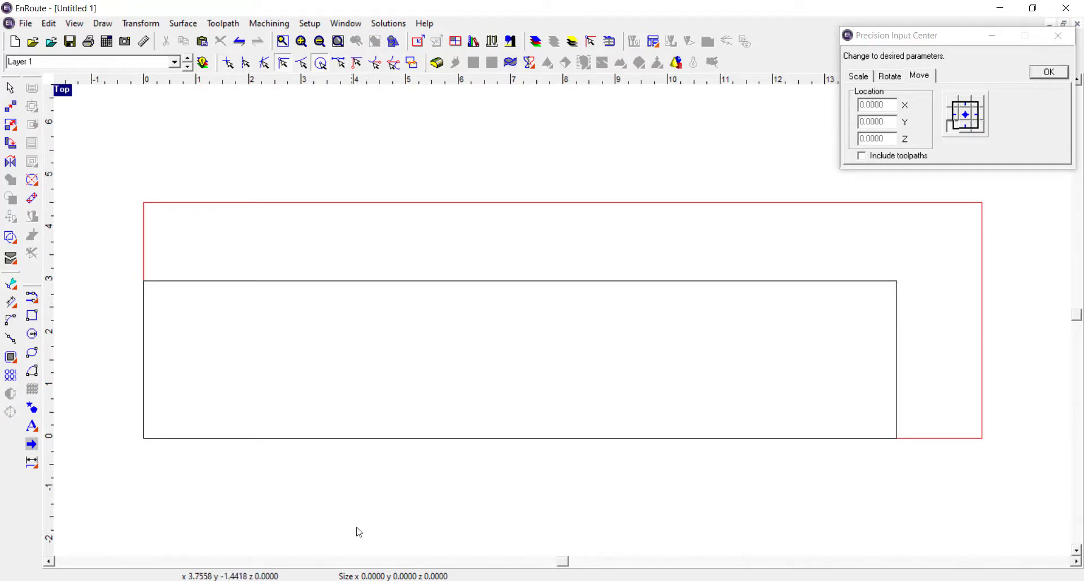
Check the pointed ends in the reference drawing and cut the rectangle's upper-left corner with a 1.5 chamfer
{"action": "key", "text": "alt+Tab"}
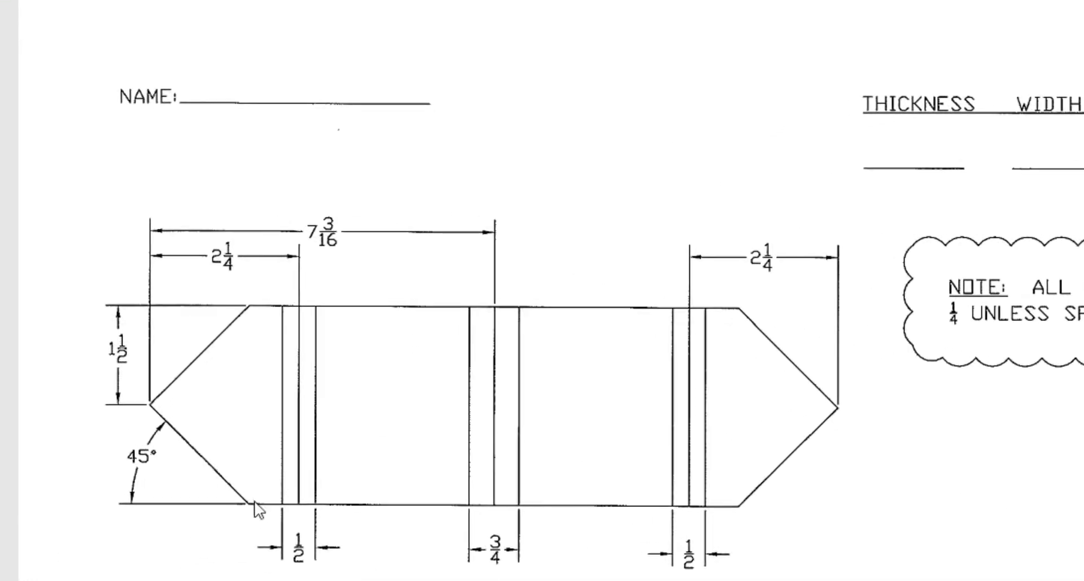
{"action": "key", "text": "alt+Tab"}
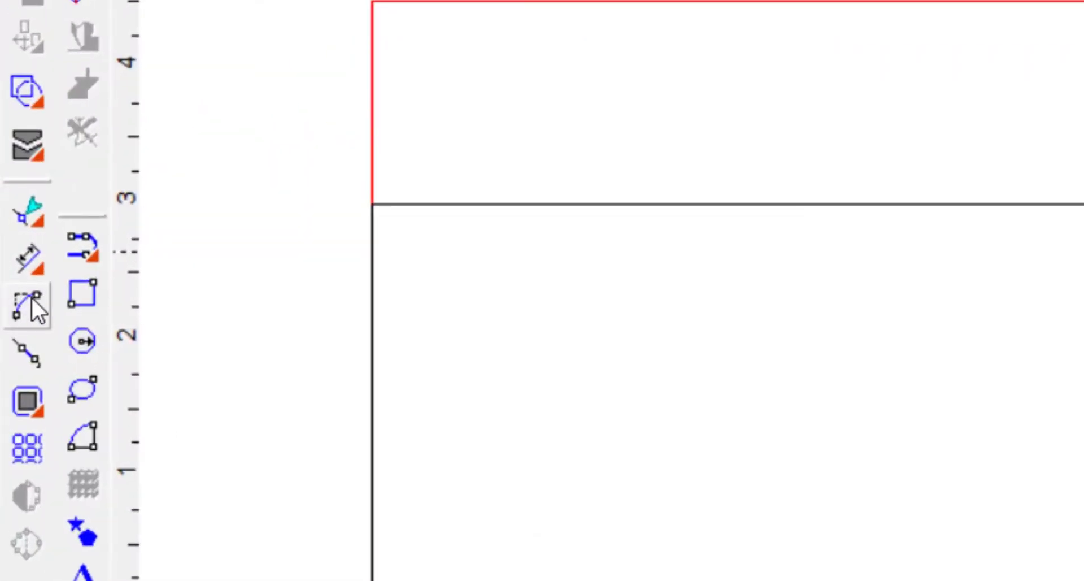
{"action": "left_click", "coordinate": [32, 299]}
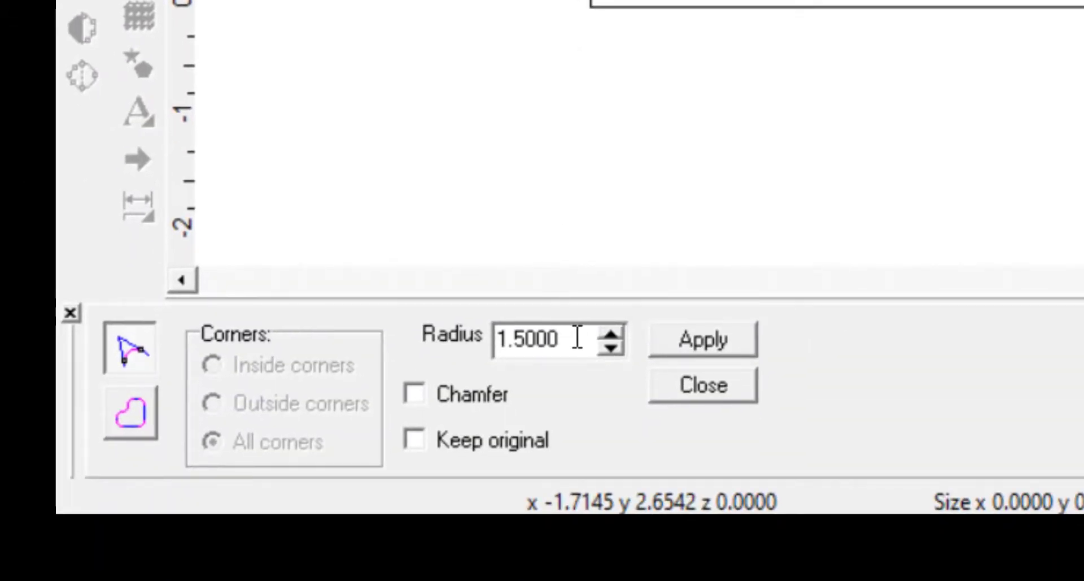
{"action": "left_click_drag", "start_coordinate": [581, 339], "coordinate": [499, 339]}
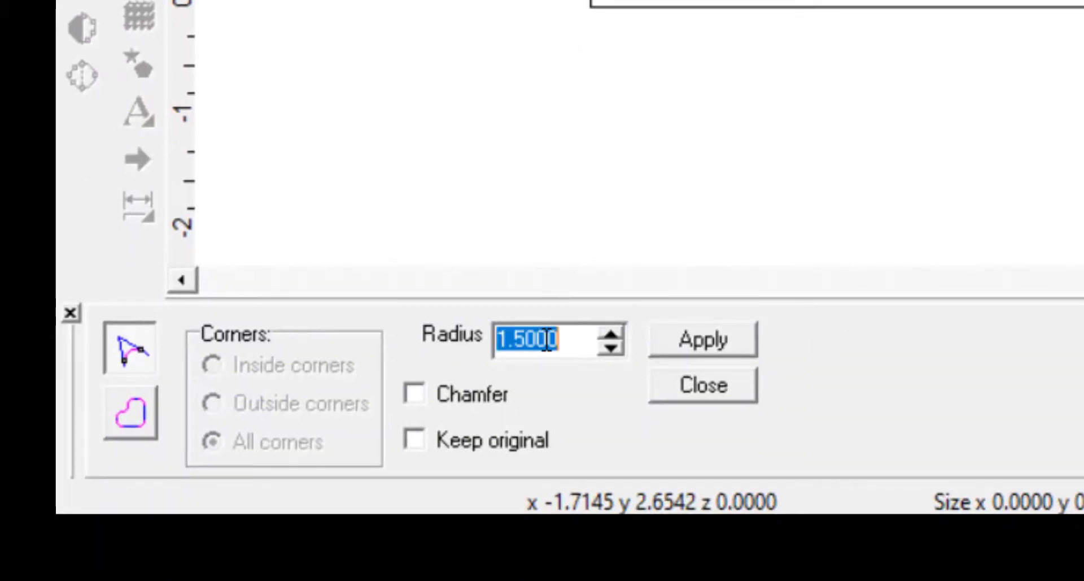
{"action": "left_click", "coordinate": [532, 338]}
{"action": "left_click_drag", "start_coordinate": [573, 344], "coordinate": [491, 341]}
{"action": "type", "text": "1."}
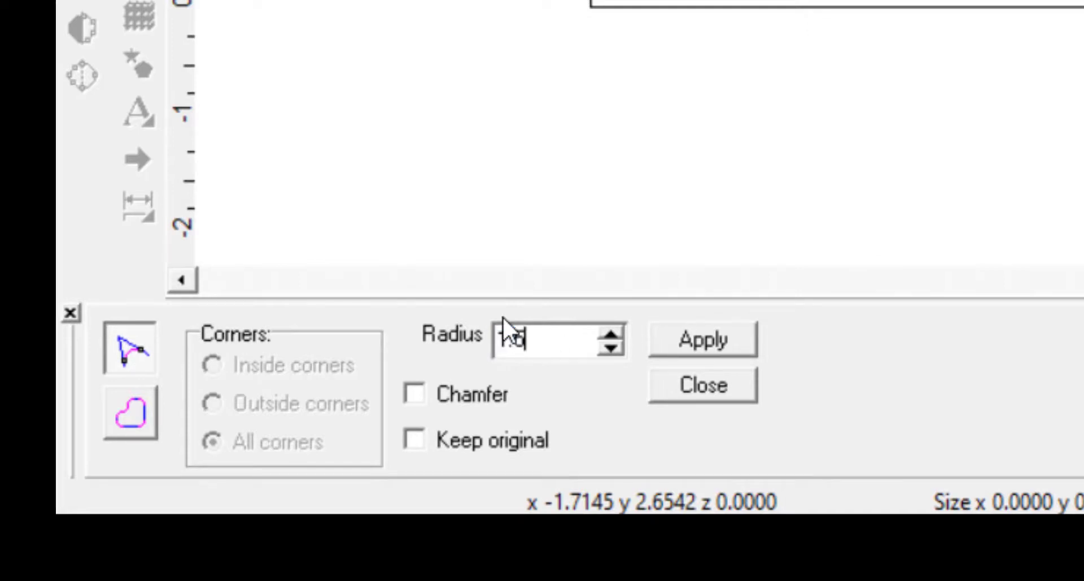
{"action": "left_click", "coordinate": [418, 397]}
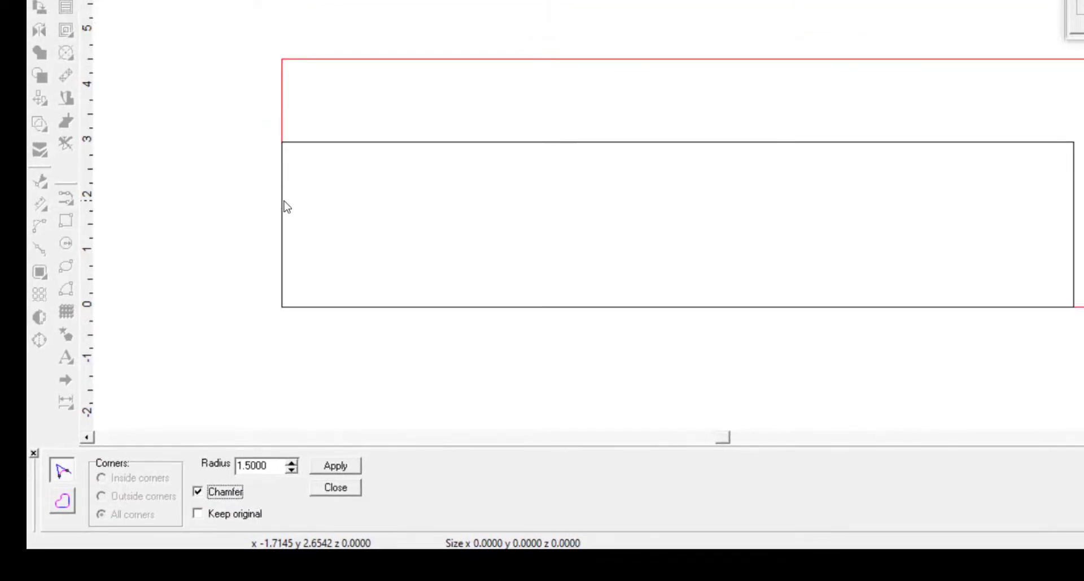
{"action": "left_click", "coordinate": [283, 201]}
{"action": "left_click", "coordinate": [331, 143]}
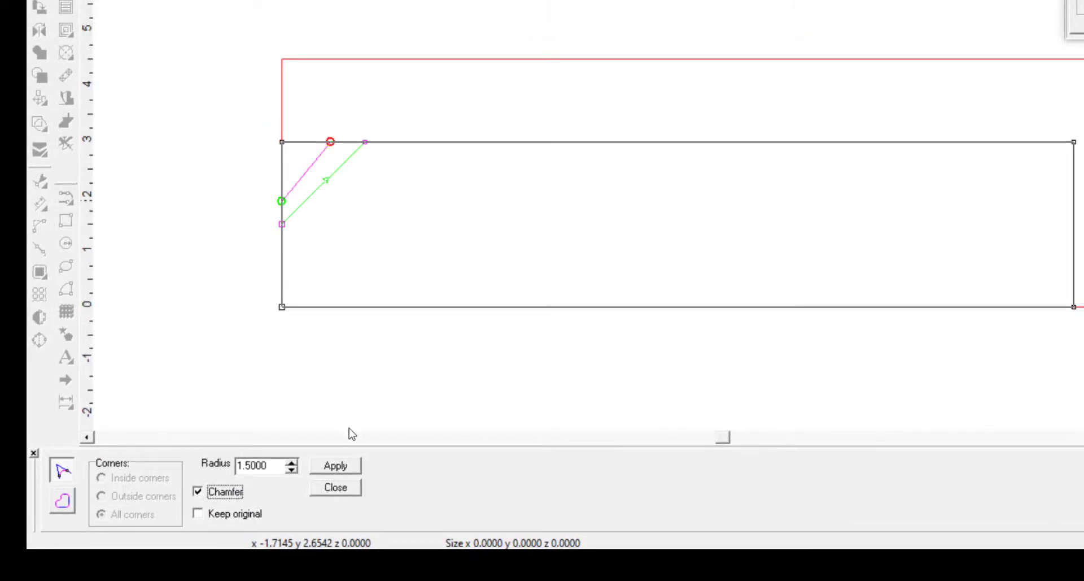
{"action": "left_click", "coordinate": [335, 465]}
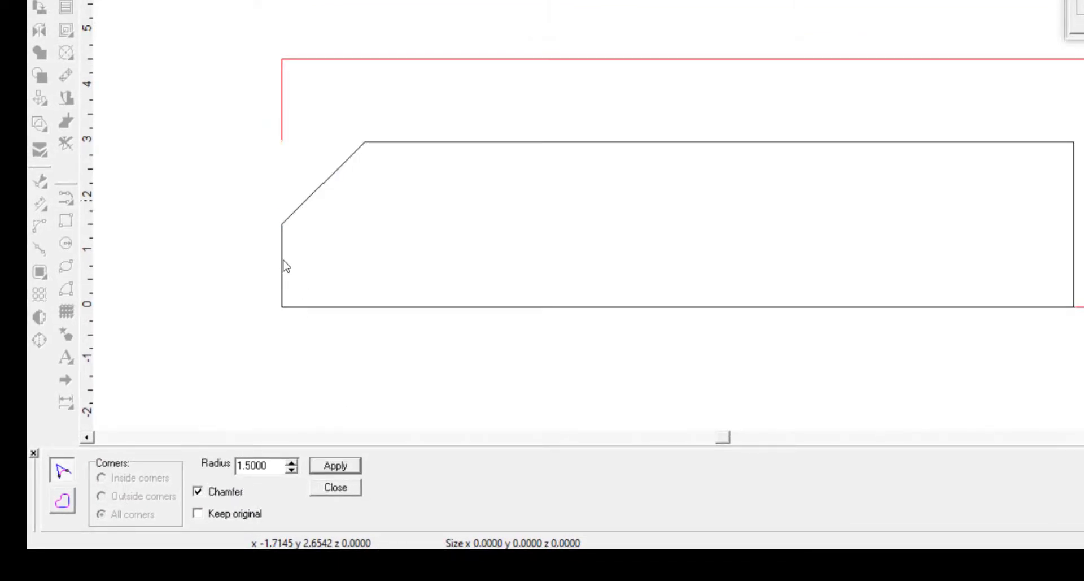
Chamfer the rectangle's lower-left corner with the same 1.5 setting to form a point at that end
{"action": "left_click", "coordinate": [283, 259]}
{"action": "left_click", "coordinate": [322, 307]}
{"action": "left_click", "coordinate": [335, 464]}
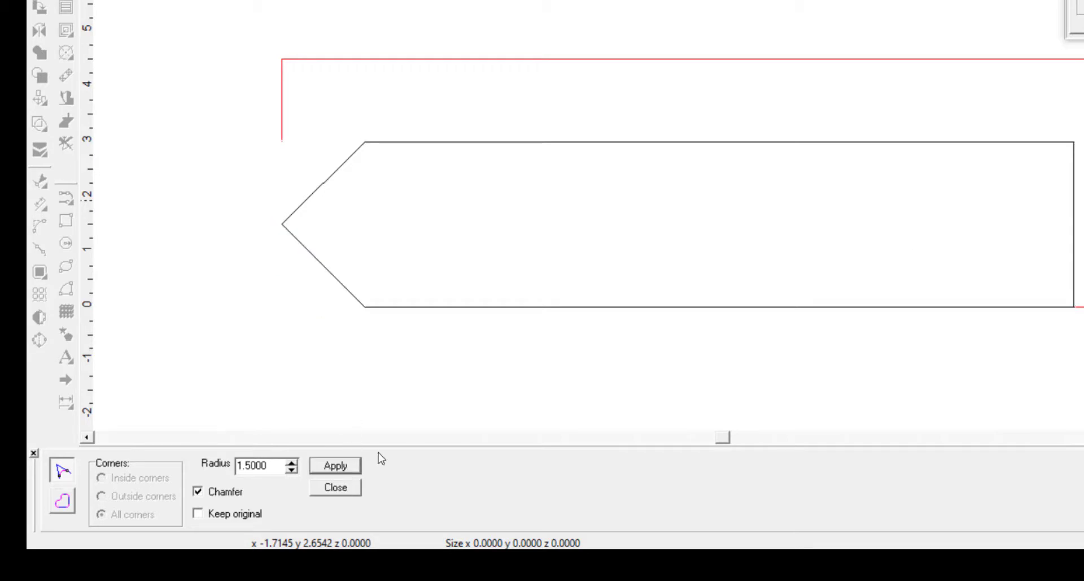
Chamfer the lower-right and upper-right corners of the outline at 1.5 and close the fillet tool
{"action": "left_click", "coordinate": [1028, 308]}
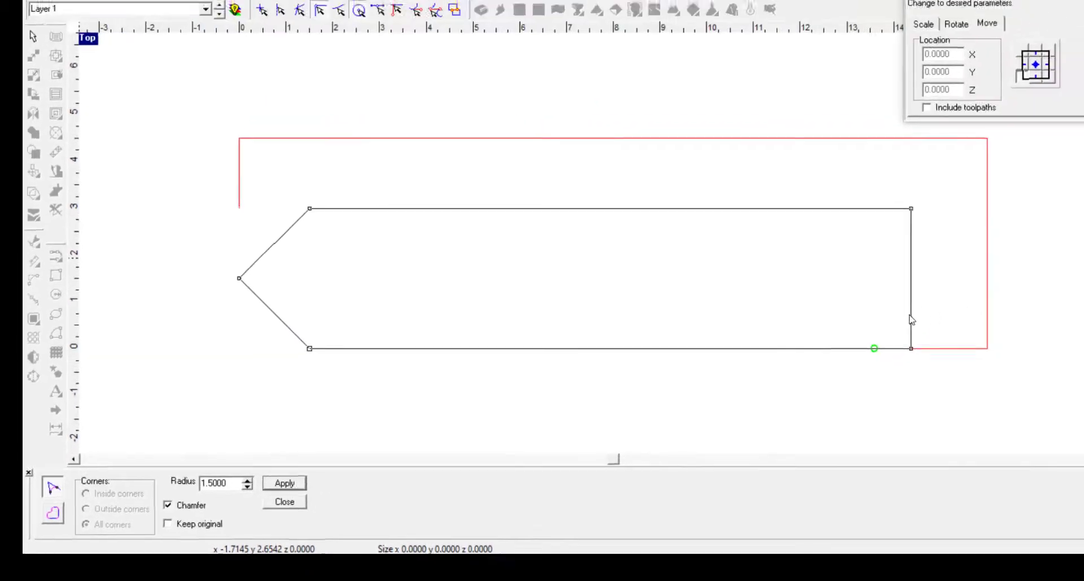
{"action": "left_click", "coordinate": [1074, 264]}
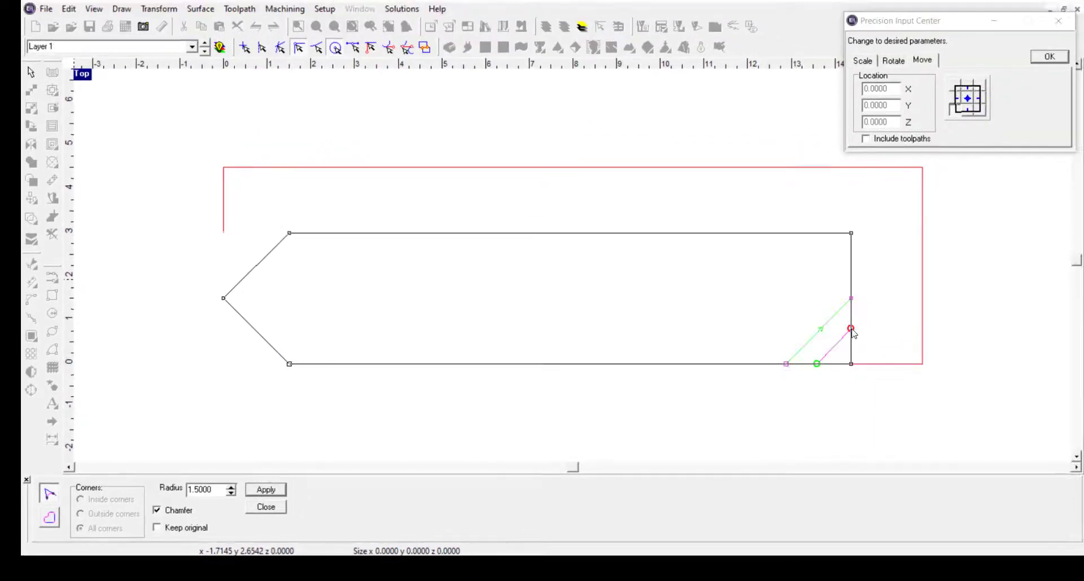
{"action": "left_click", "coordinate": [277, 492]}
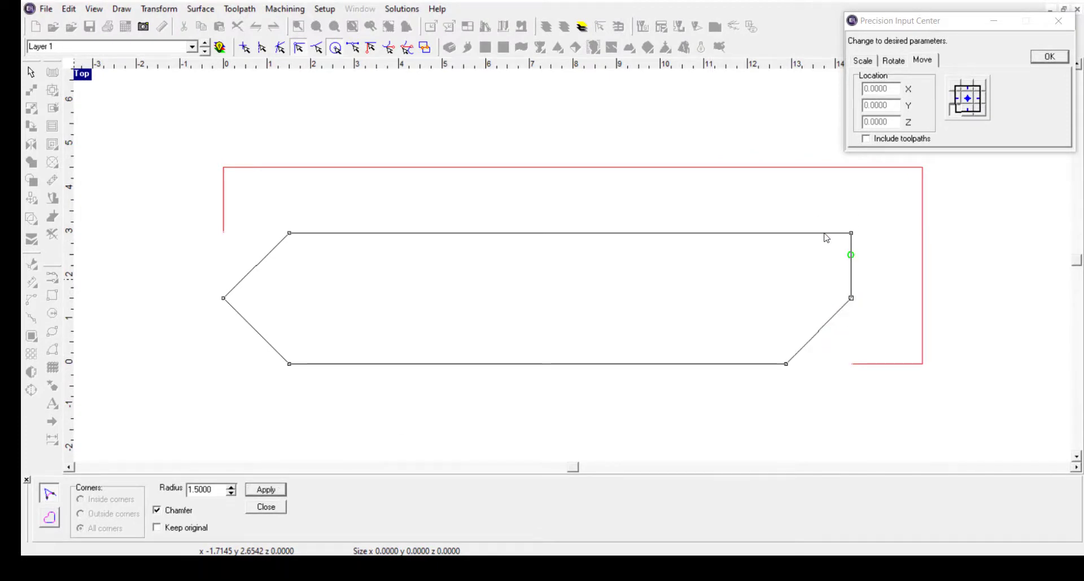
{"action": "left_click", "coordinate": [824, 232]}
{"action": "left_click", "coordinate": [266, 489]}
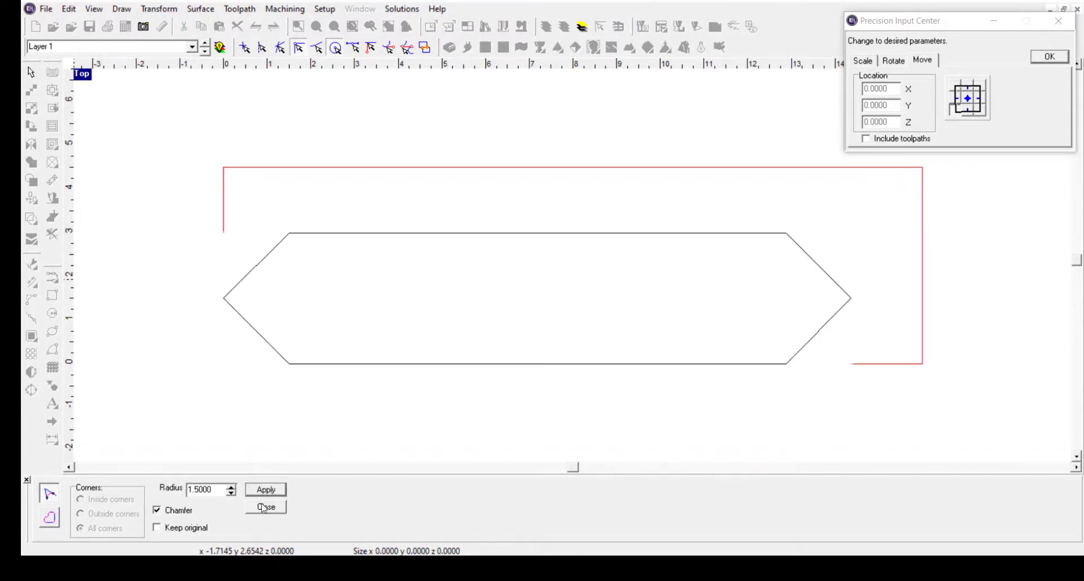
{"action": "left_click", "coordinate": [265, 506]}
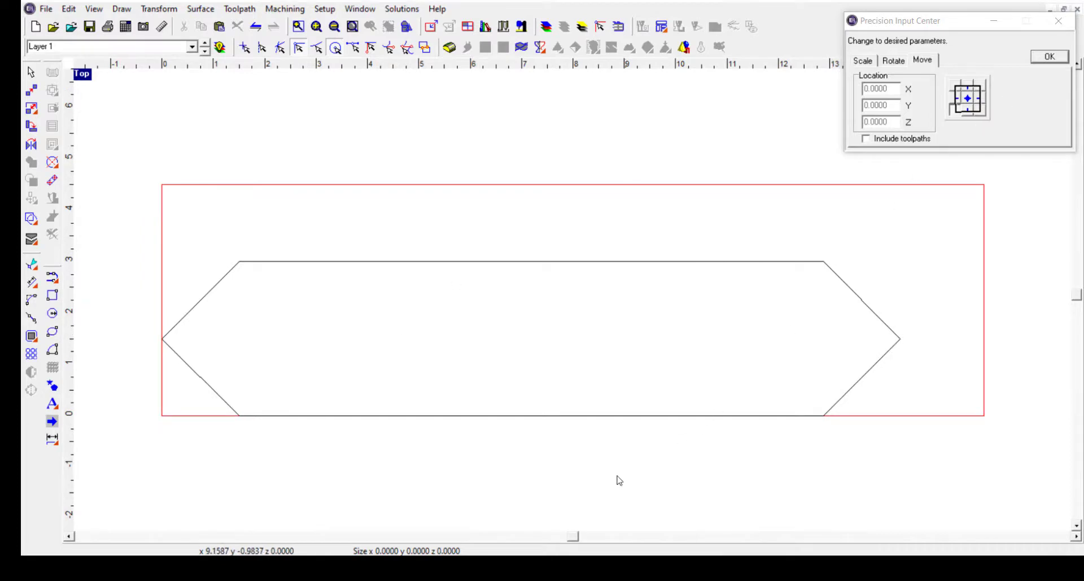
Check the groove dimensions in the reference drawing and draw a narrow vertical rectangle, about 0.5 wide, crossing the outline near its left end
{"action": "left_click", "coordinate": [553, 566]}
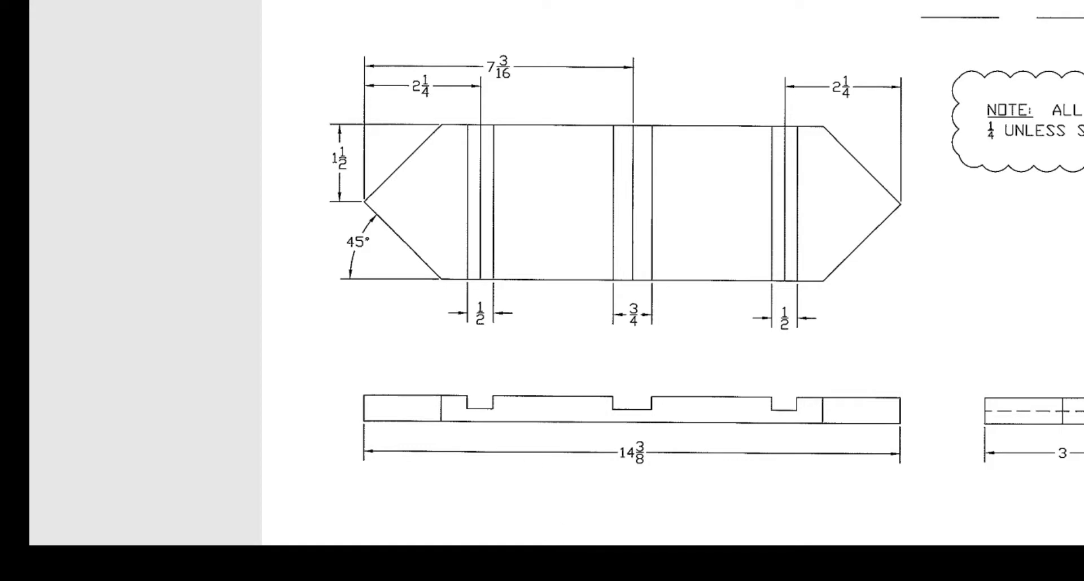
{"action": "left_click", "coordinate": [672, 559]}
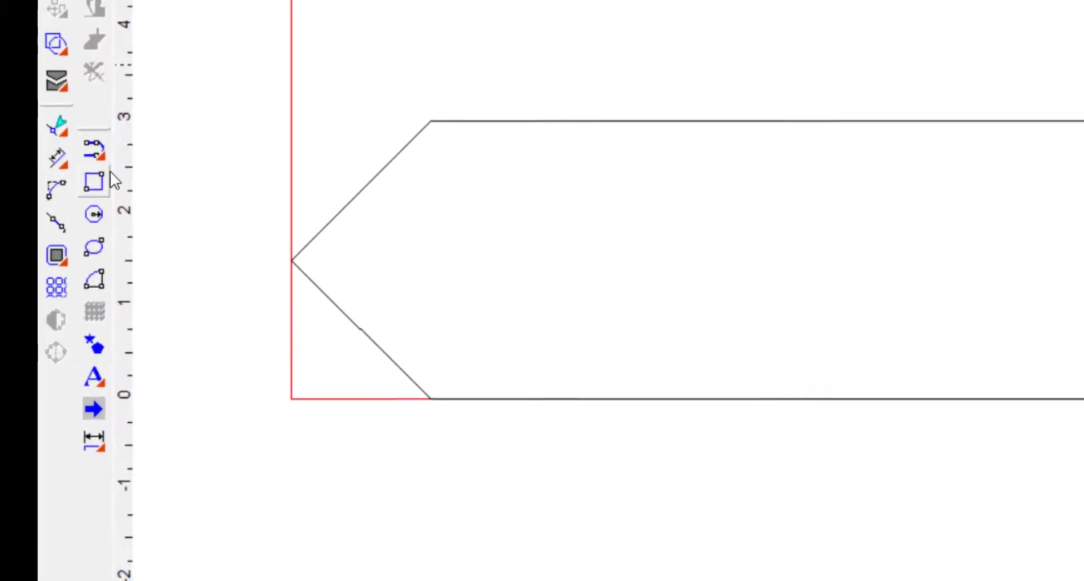
{"action": "left_click", "coordinate": [103, 181]}
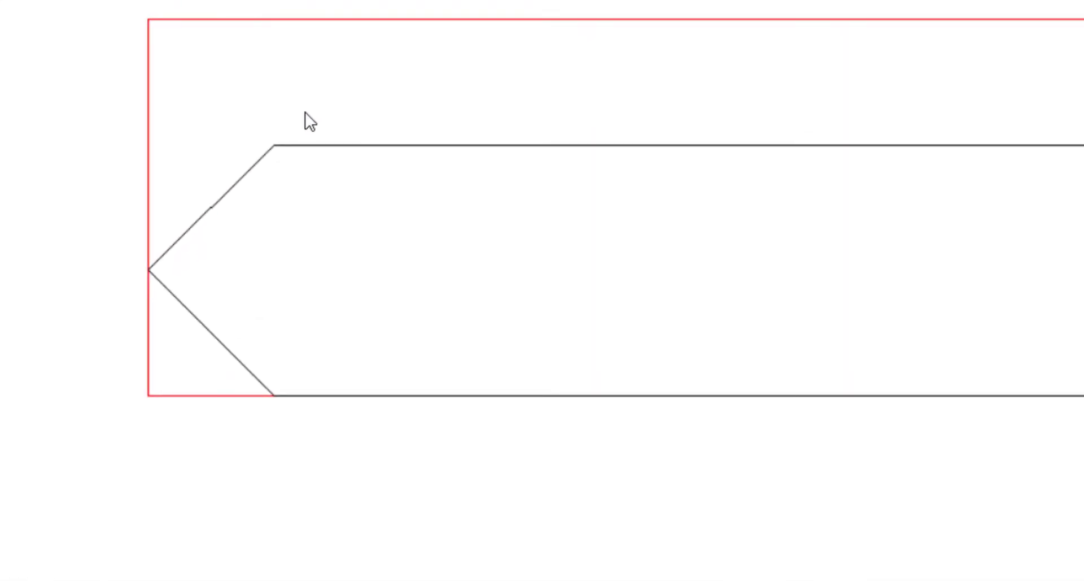
{"action": "left_click_drag", "start_coordinate": [495, 78], "coordinate": [560, 321]}
{"action": "left_click_drag", "start_coordinate": [359, 329], "coordinate": [351, 417]}
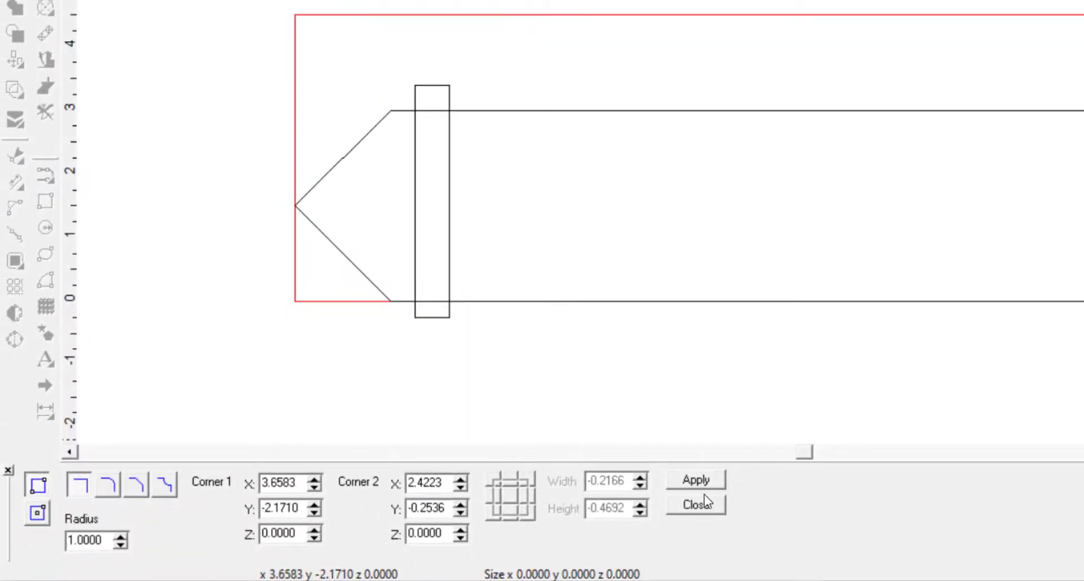
Finish the narrow vertical rectangle near the outline's left end and resize it to 0.5 wide by 3.25 high, non-proportionally
{"action": "left_click", "coordinate": [703, 490]}
{"action": "left_click", "coordinate": [702, 507]}
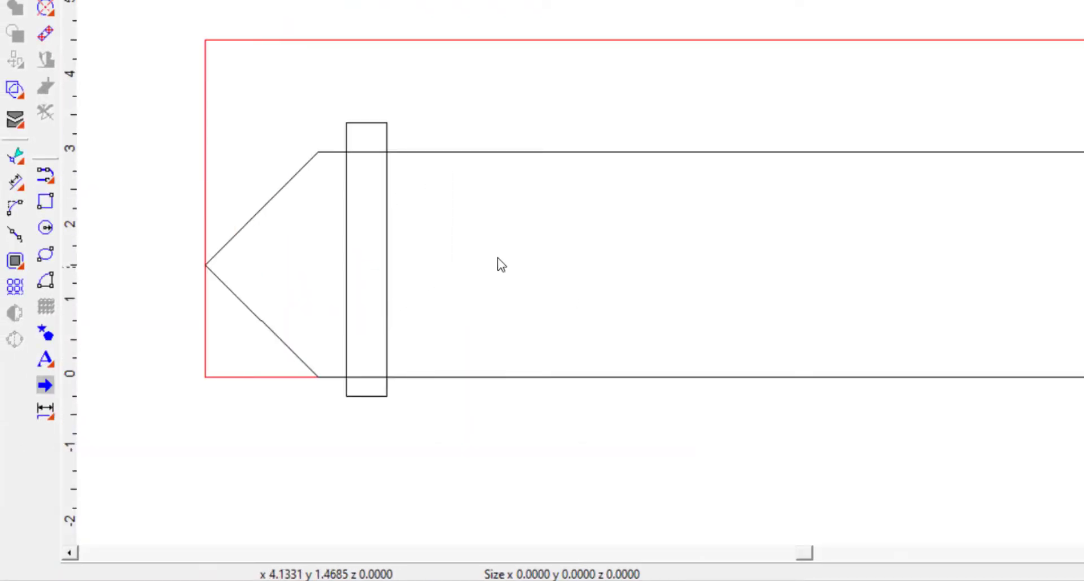
{"action": "left_click", "coordinate": [364, 123]}
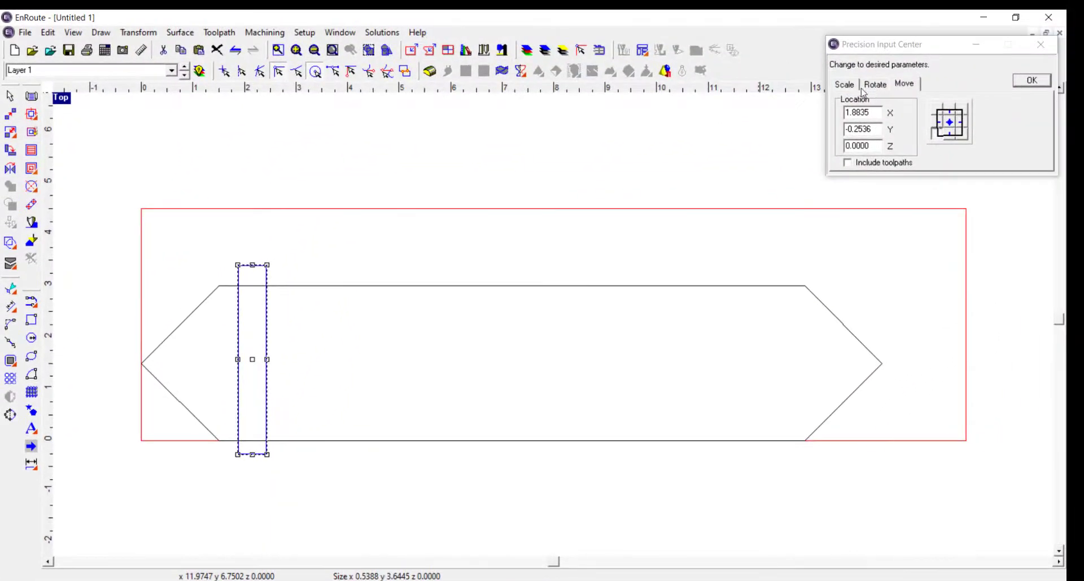
{"action": "left_click", "coordinate": [850, 86]}
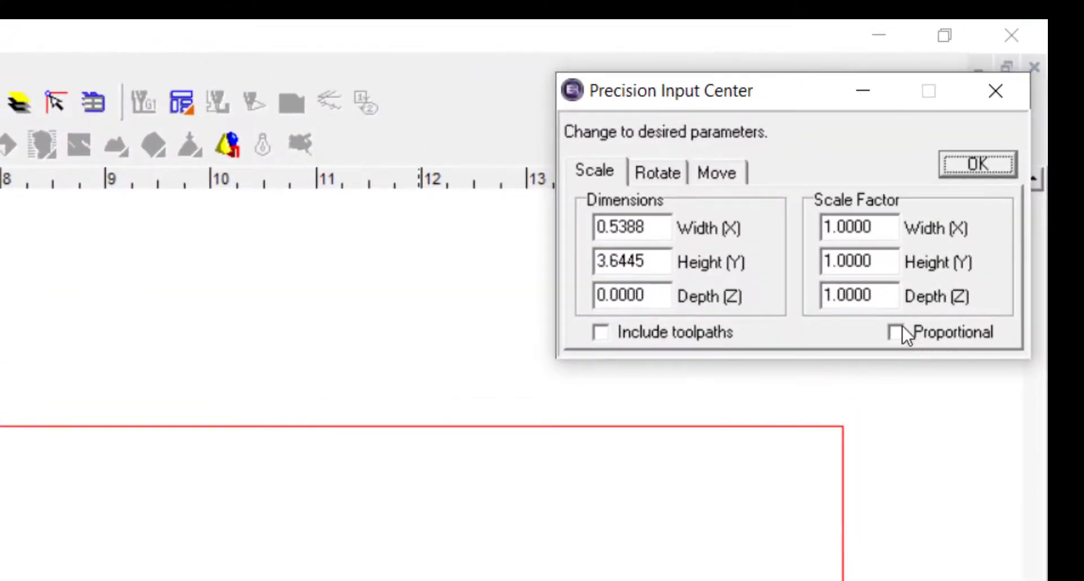
{"action": "left_click_drag", "start_coordinate": [641, 226], "coordinate": [538, 223]}
{"action": "key", "text": "BackSpace"}
{"action": "type", "text": ".5"}
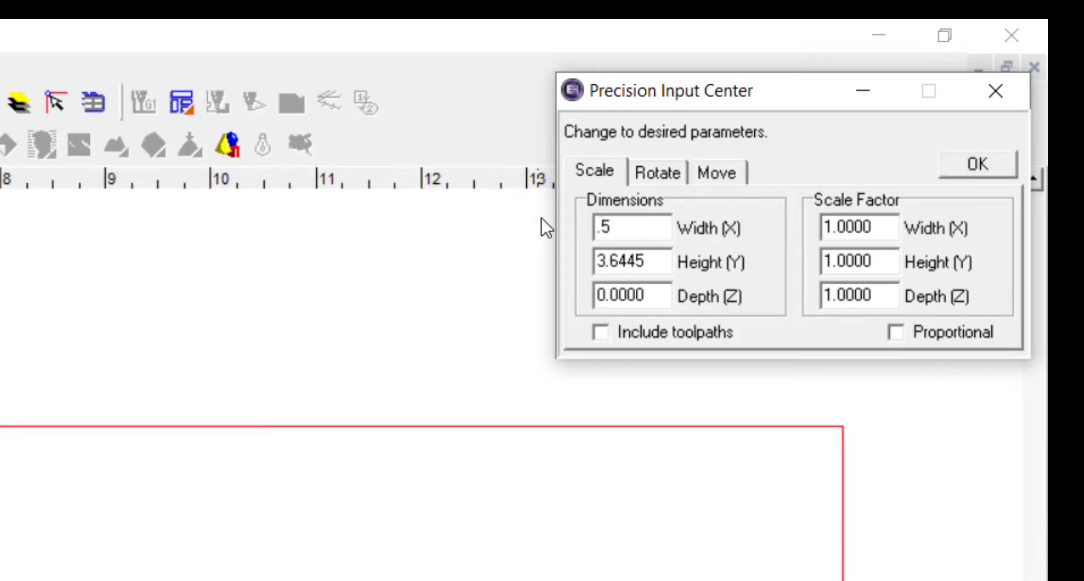
{"action": "left_click", "coordinate": [654, 265]}
{"action": "left_click_drag", "start_coordinate": [654, 266], "coordinate": [560, 249]}
{"action": "type", "text": "3."}
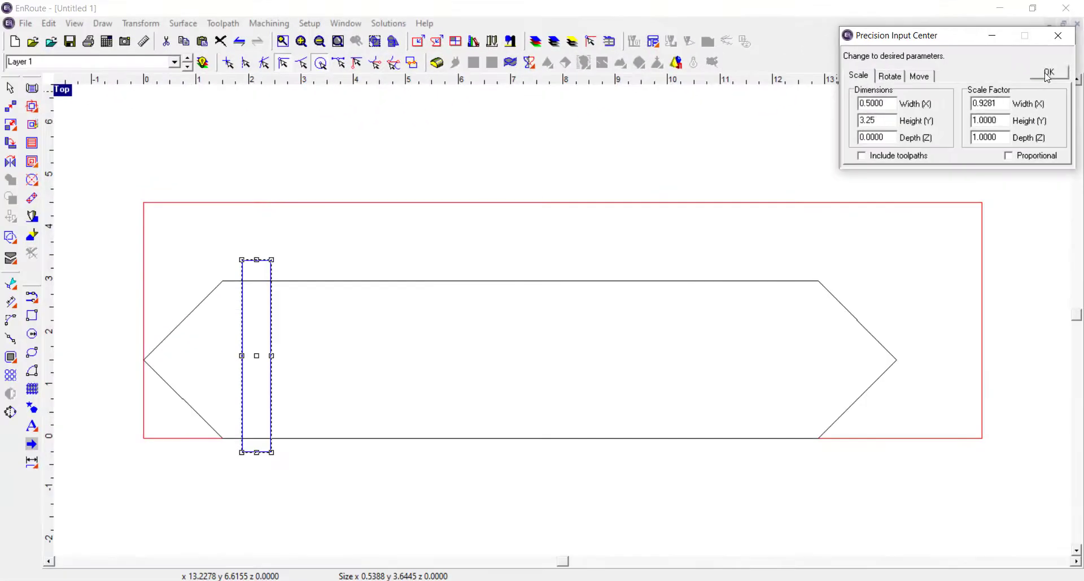
{"action": "left_click", "coordinate": [974, 169]}
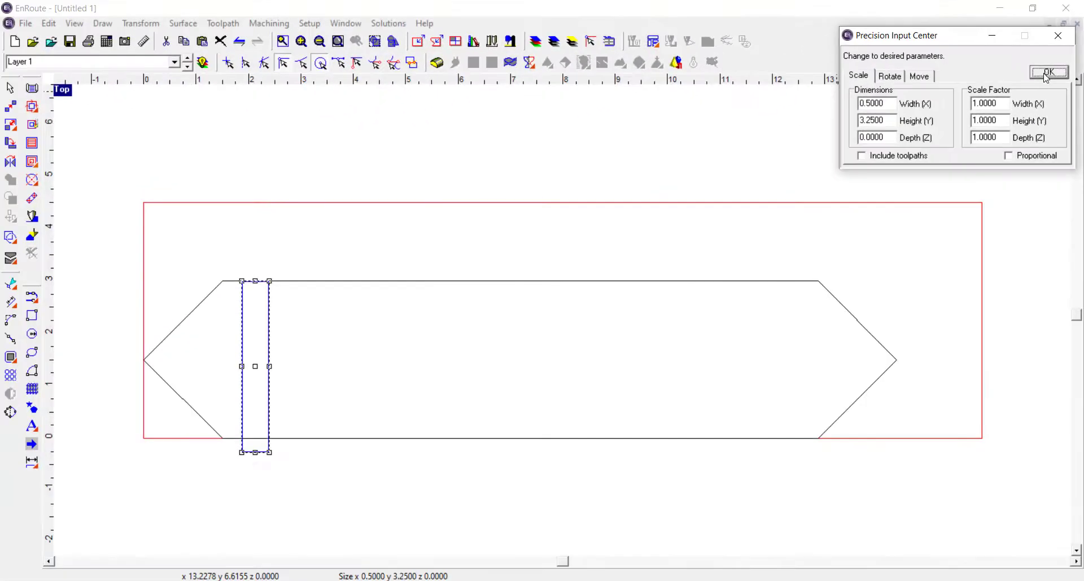
Position the narrow rectangle by its centre point at X 2.25, Y 1.5 and deselect it
{"action": "left_click", "coordinate": [920, 75]}
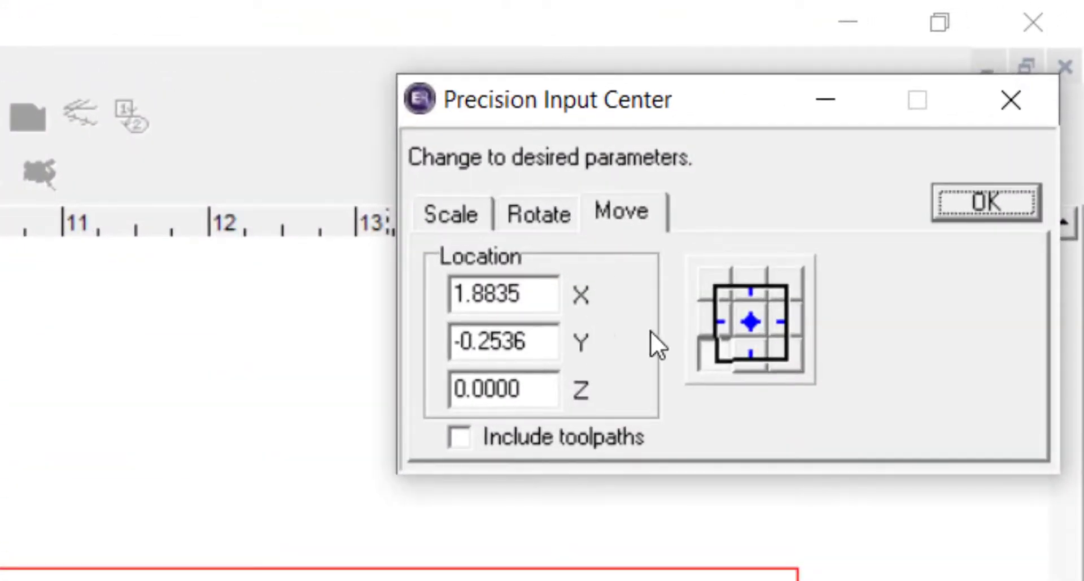
{"action": "left_click", "coordinate": [754, 319]}
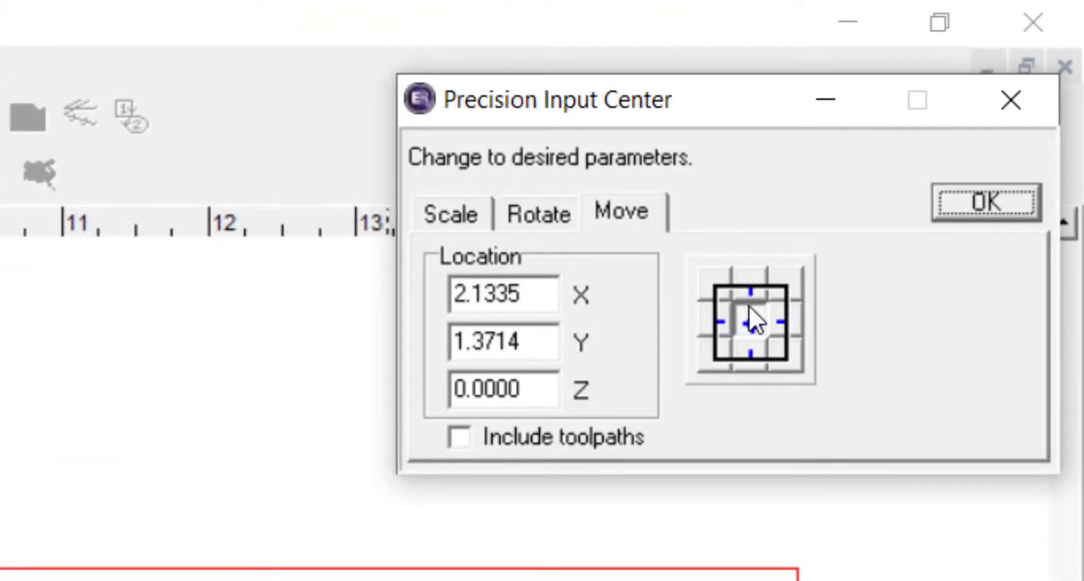
{"action": "left_click_drag", "start_coordinate": [519, 293], "coordinate": [363, 286]}
{"action": "type", "text": "2.25"}
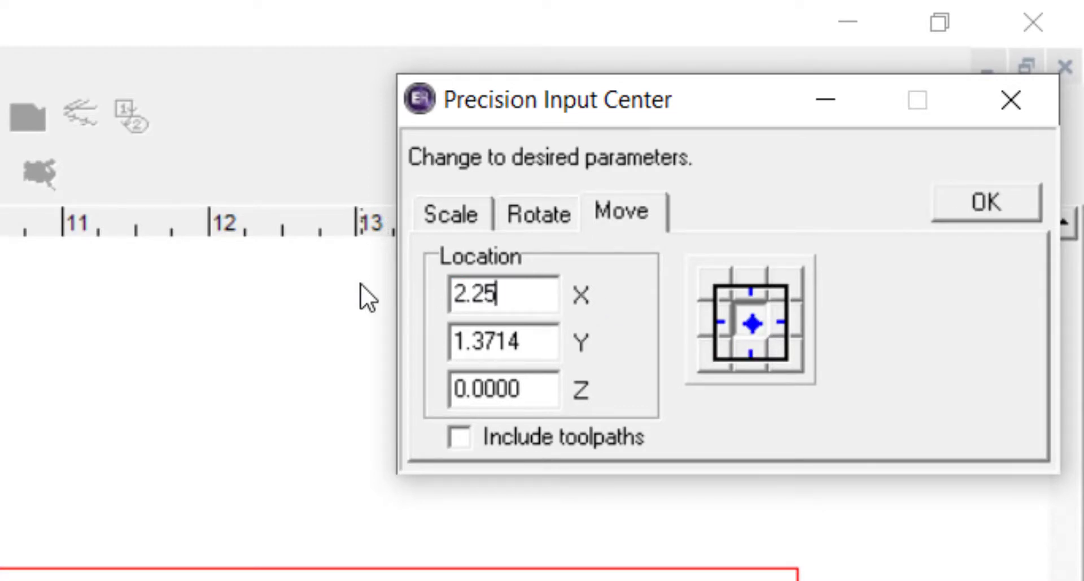
{"action": "left_click", "coordinate": [518, 342]}
{"action": "left_click_drag", "start_coordinate": [518, 346], "coordinate": [374, 341]}
{"action": "type", "text": "1.5"}
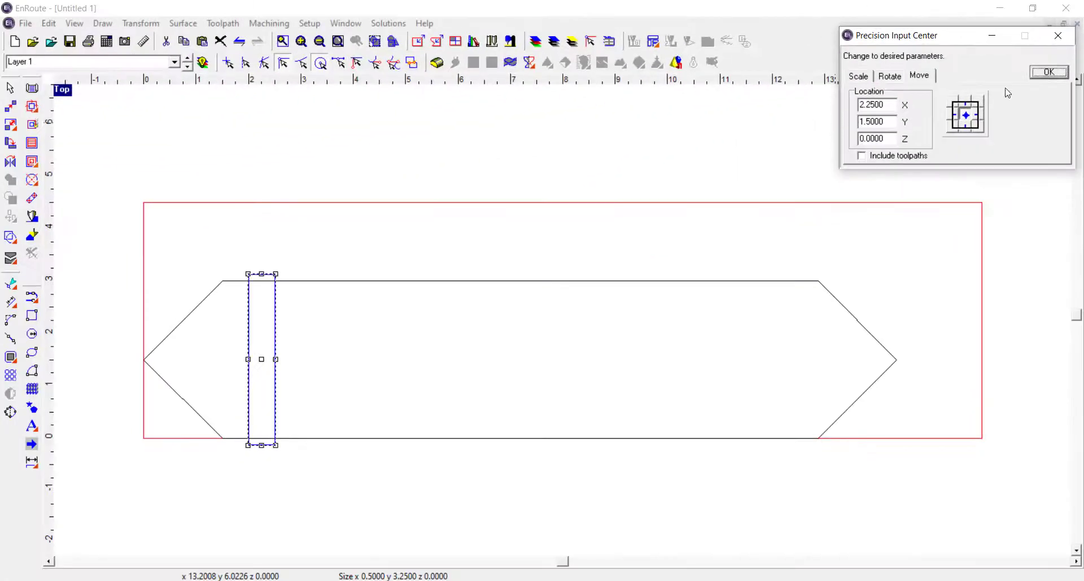
{"action": "left_click", "coordinate": [612, 226]}
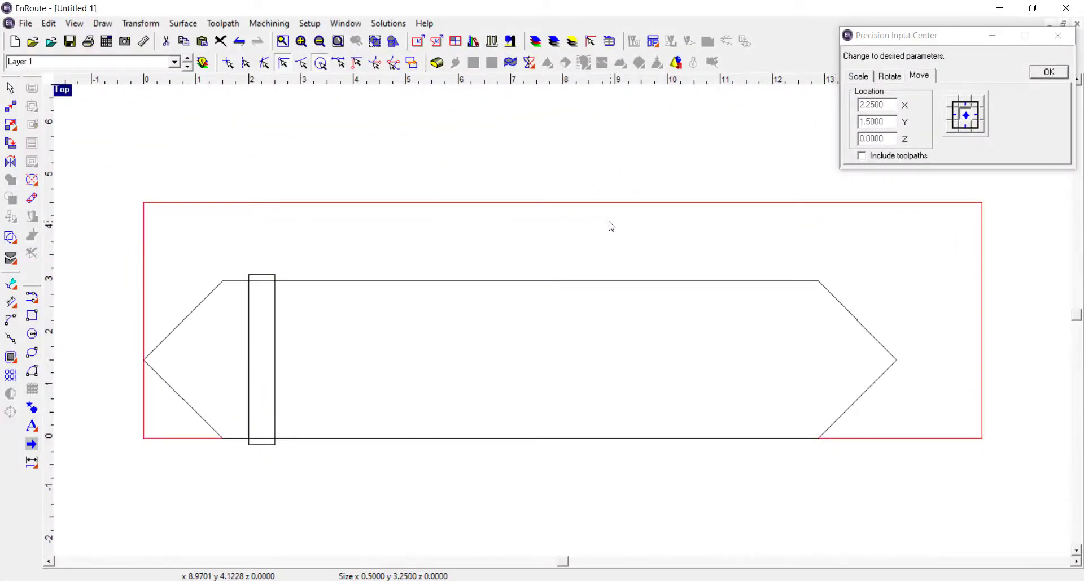
Duplicate the narrow groove rectangle and move the copy's centre to X 12.125, near the outline's right end
{"action": "left_click", "coordinate": [276, 323]}
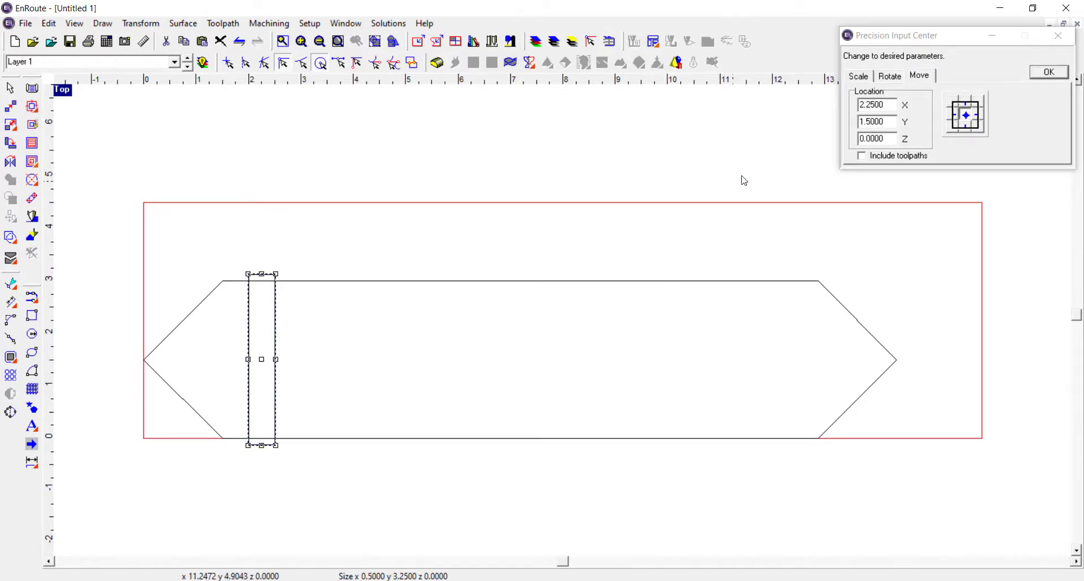
{"action": "left_click", "coordinate": [407, 580]}
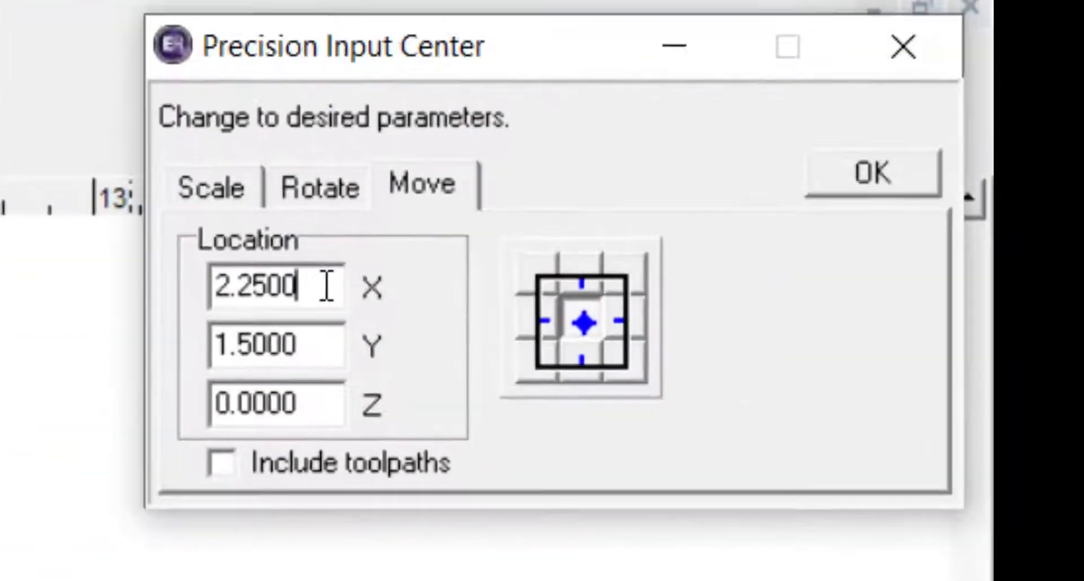
{"action": "left_click_drag", "start_coordinate": [858, 64], "coordinate": [811, 63]}
{"action": "type", "text": "12."}
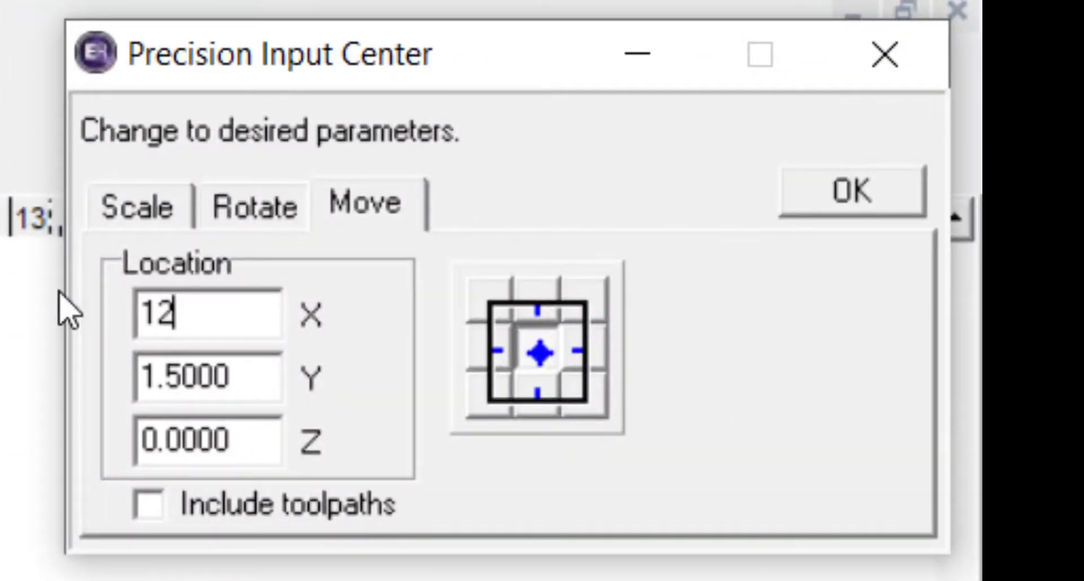
{"action": "type", "text": "125"}
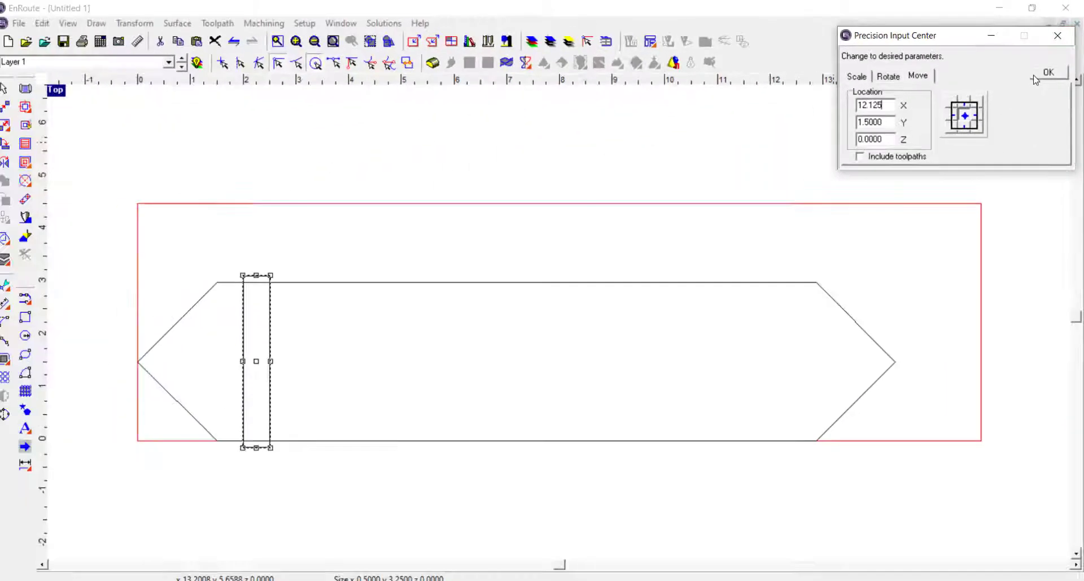
{"action": "left_click", "coordinate": [853, 191]}
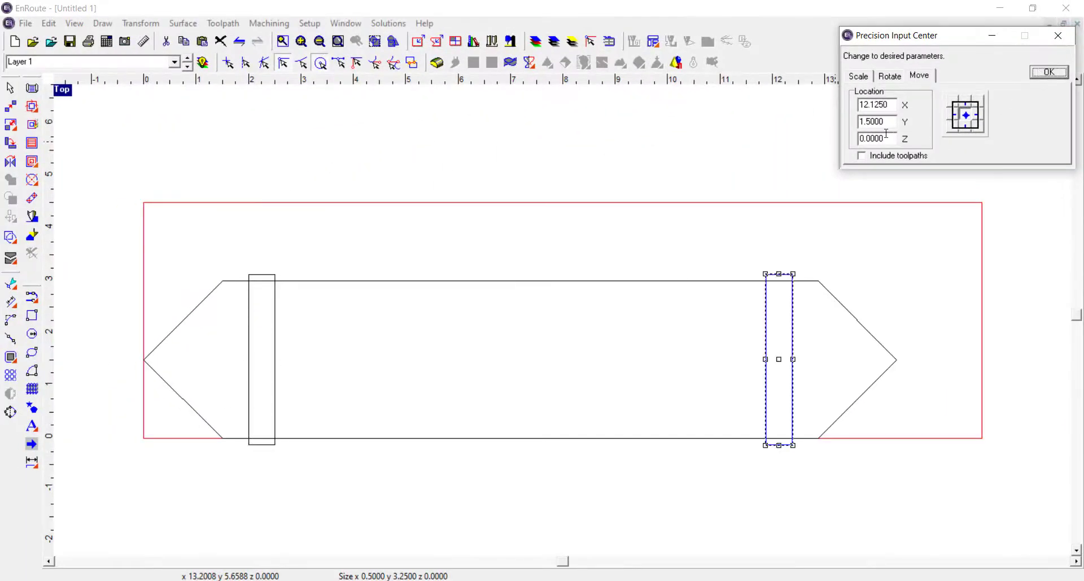
{"action": "left_click", "coordinate": [649, 221]}
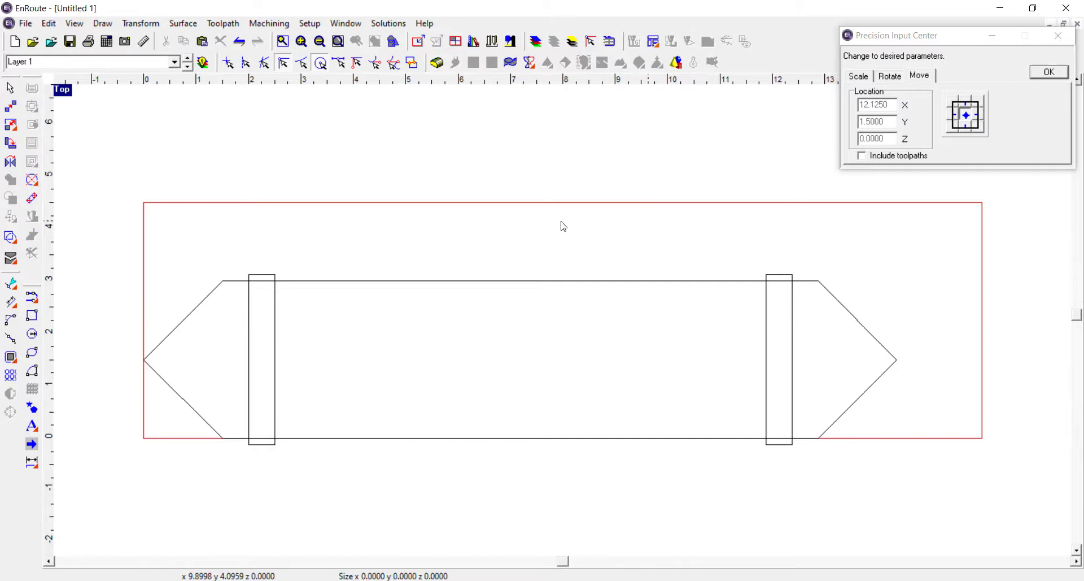
Draw a vertical rectangle about 1.36 wide and 3.96 high across the middle of the outline
{"action": "left_click", "coordinate": [32, 318]}
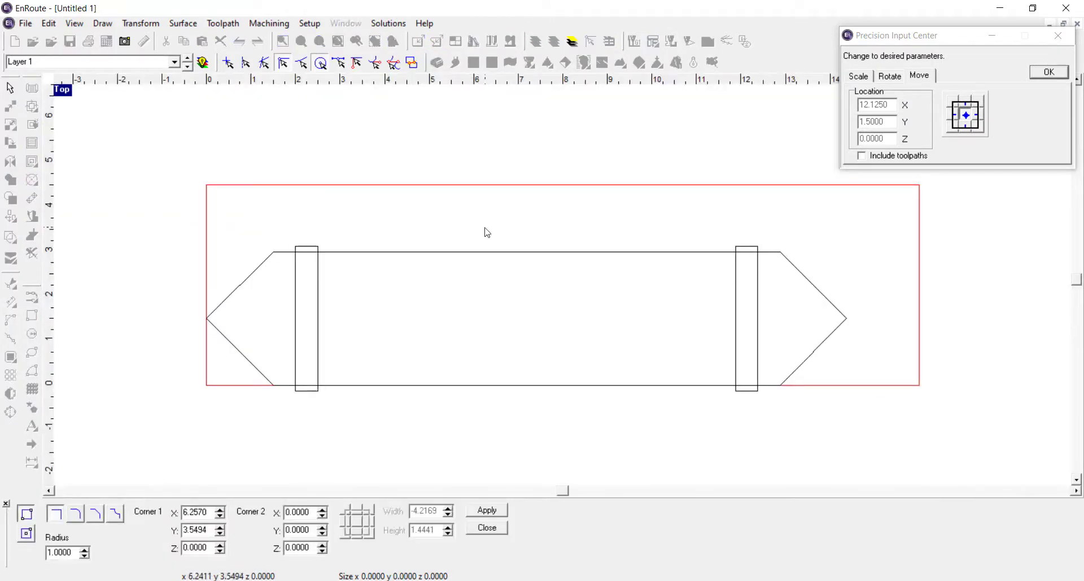
{"action": "left_click_drag", "start_coordinate": [488, 229], "coordinate": [548, 405]}
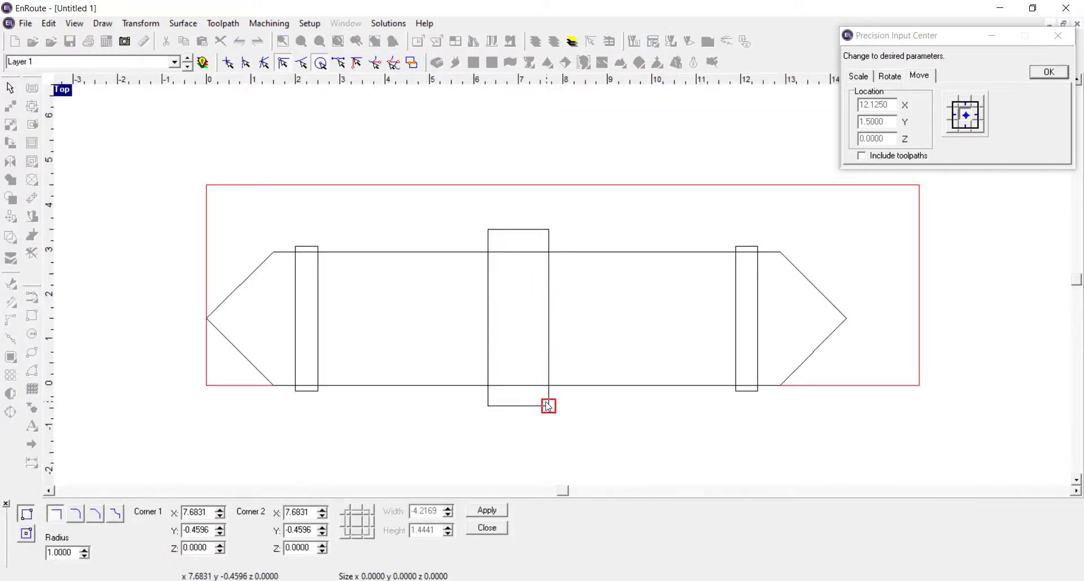
{"action": "left_click", "coordinate": [486, 510]}
{"action": "left_click", "coordinate": [486, 527]}
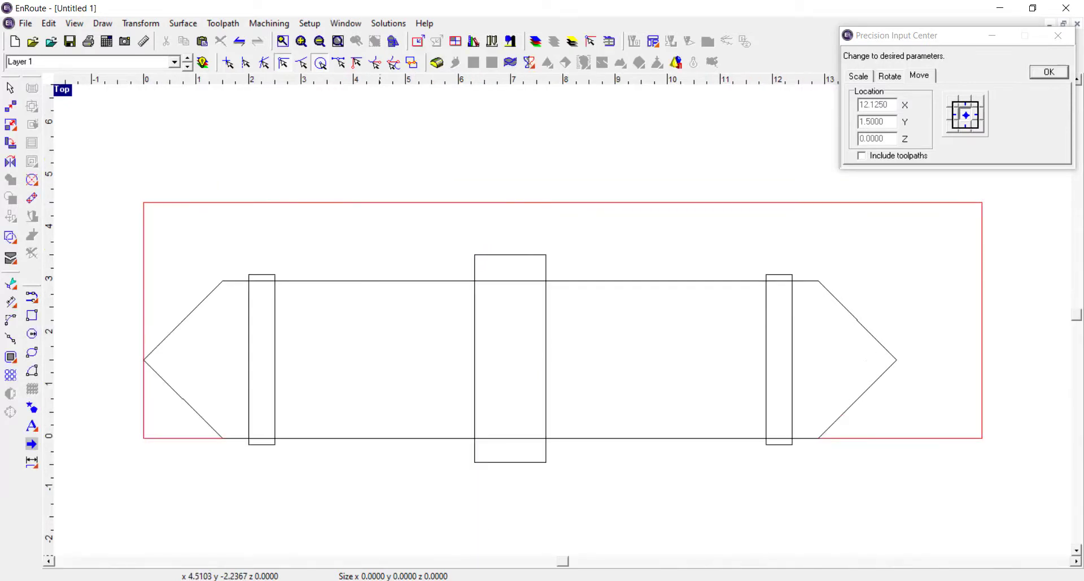
Check the middle groove's dimensions in the reference drawing and resize the middle rectangle to 0.75 wide by 3.25 high
{"action": "key", "text": "alt+Tab"}
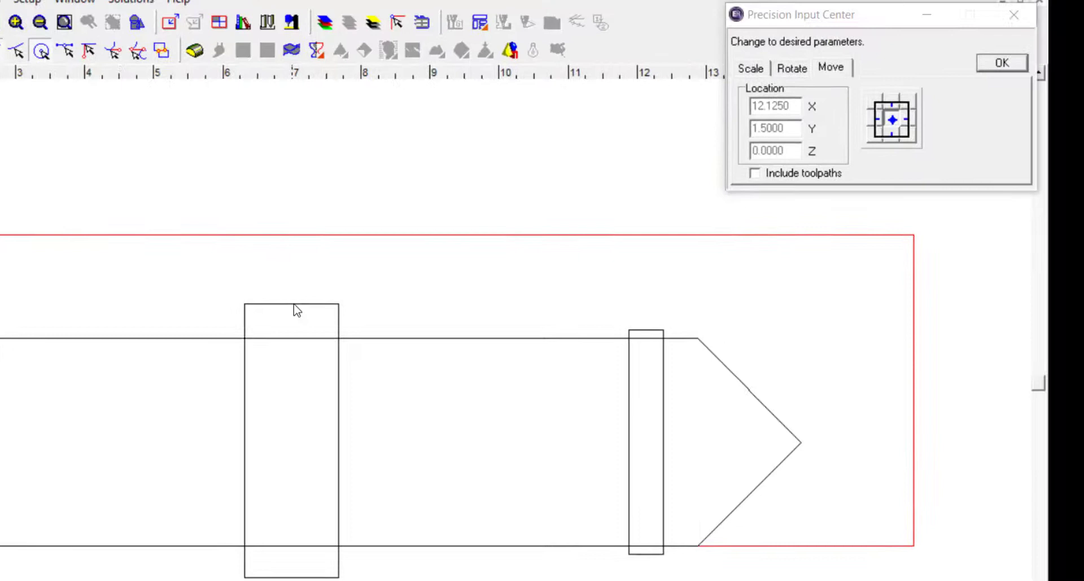
{"action": "left_click", "coordinate": [318, 310]}
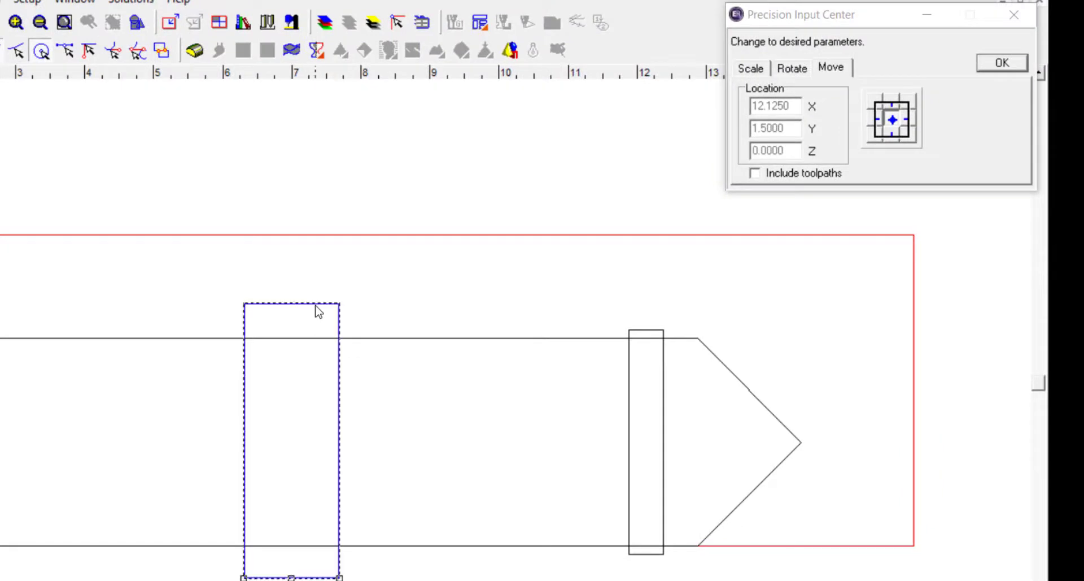
{"action": "left_click", "coordinate": [751, 69]}
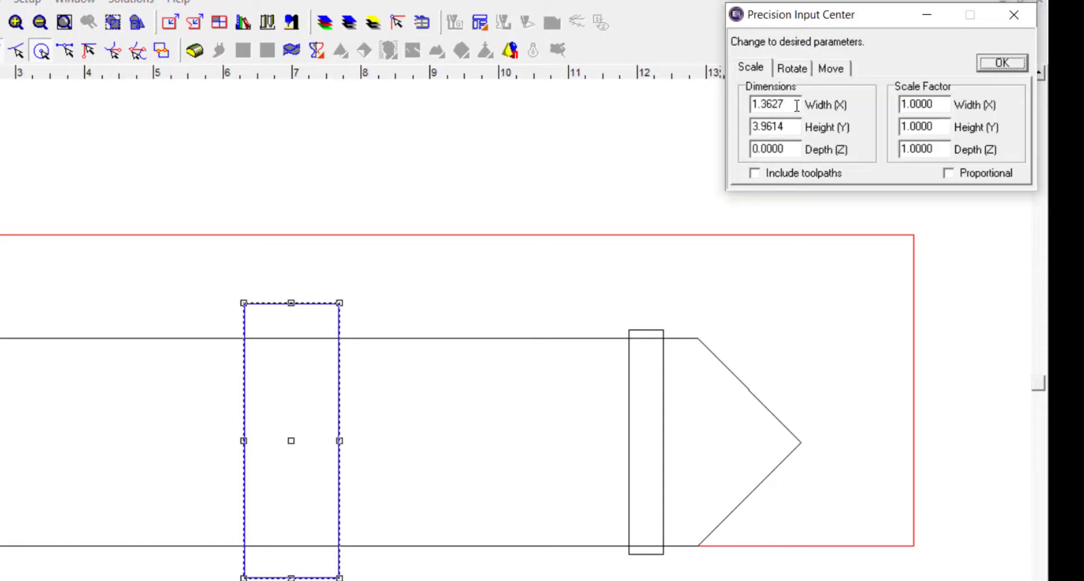
{"action": "double_click", "coordinate": [796, 105]}
{"action": "left_click", "coordinate": [712, 110]}
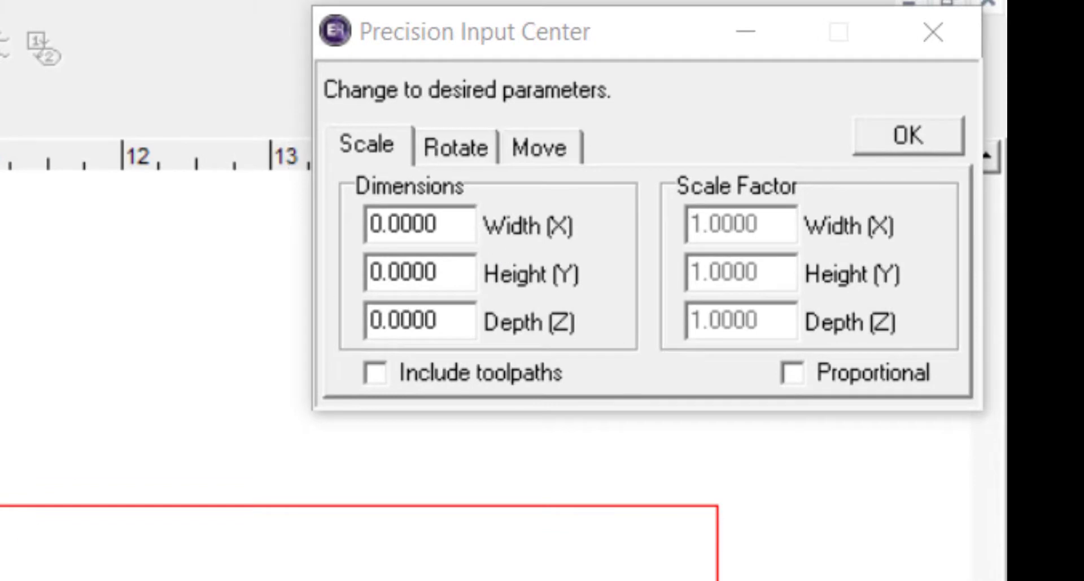
{"action": "left_click", "coordinate": [1, 576]}
{"action": "left_click_drag", "start_coordinate": [471, 212], "coordinate": [305, 221]}
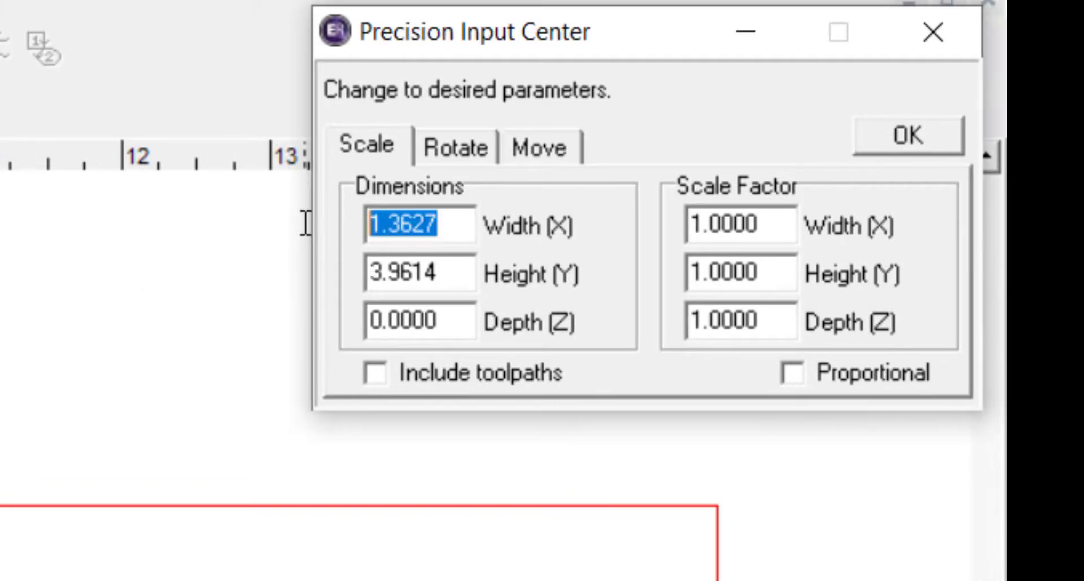
{"action": "key", "text": "BackSpace"}
{"action": "type", "text": ".75"}
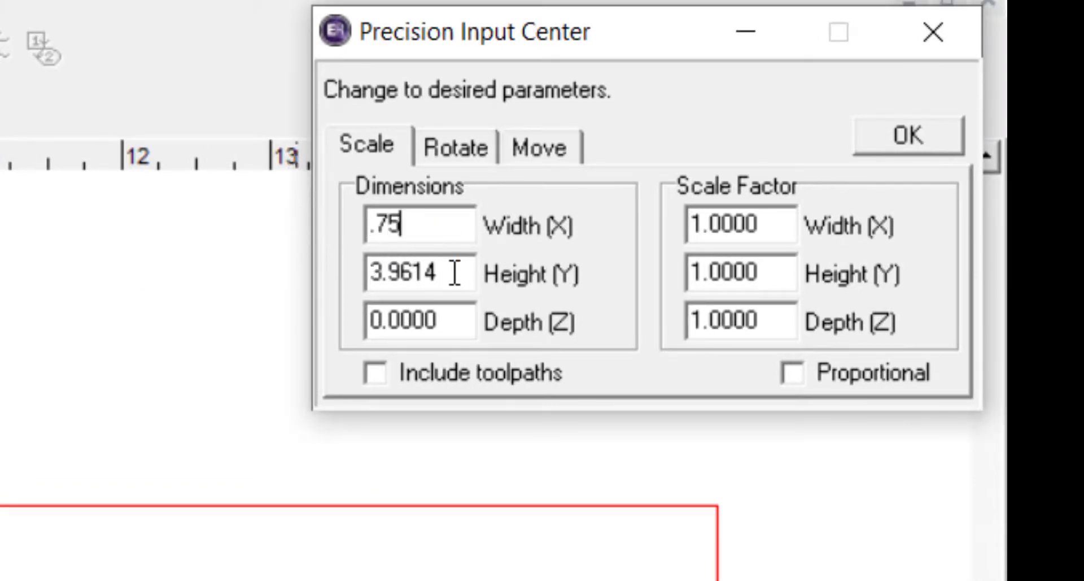
{"action": "left_click_drag", "start_coordinate": [457, 273], "coordinate": [327, 273]}
{"action": "type", "text": "3.25"}
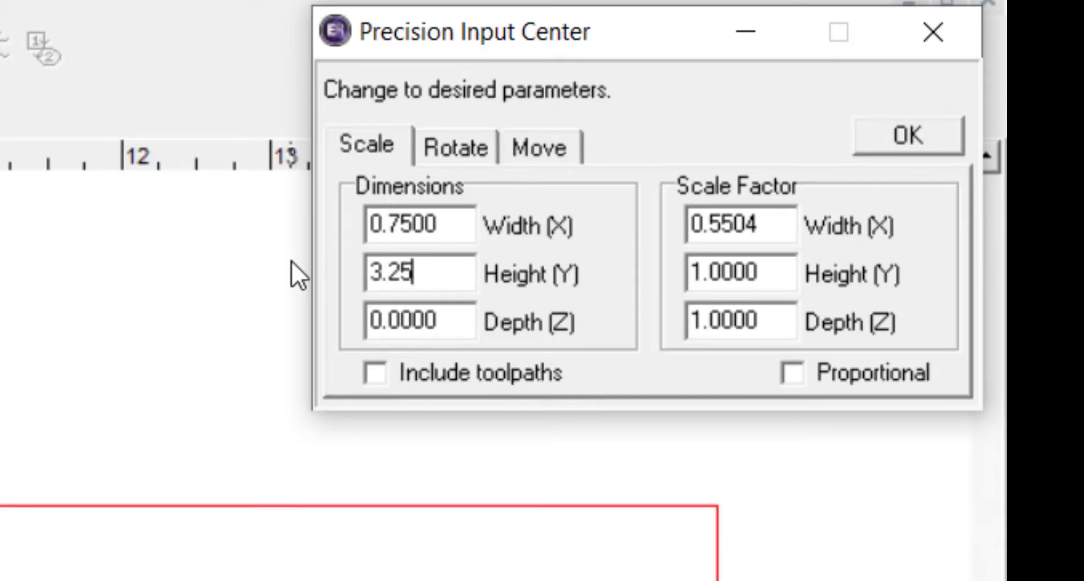
{"action": "key", "text": "Return"}
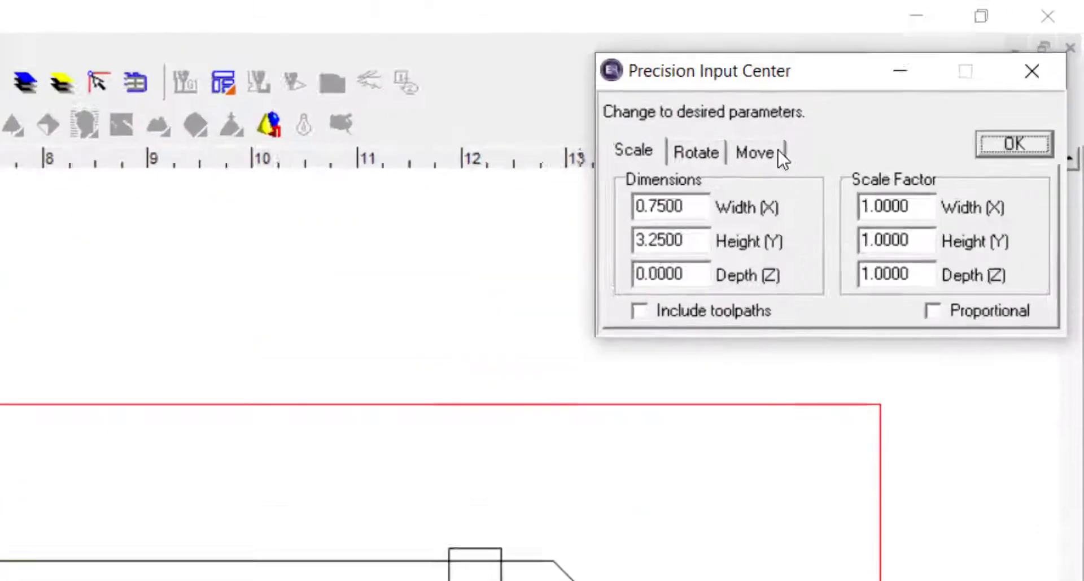
{"action": "left_click", "coordinate": [920, 76]}
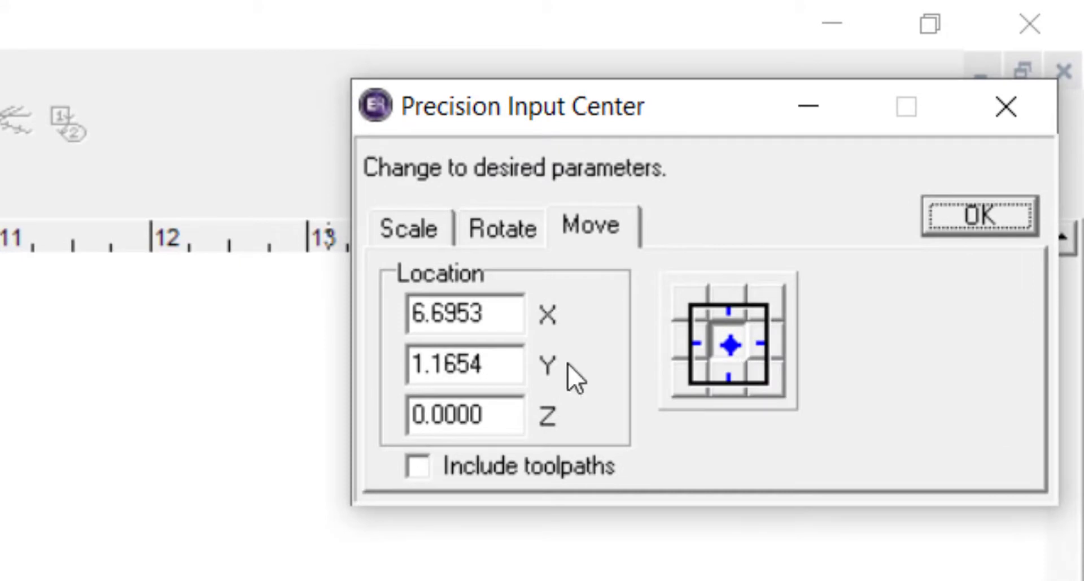
{"action": "left_click_drag", "start_coordinate": [519, 364], "coordinate": [339, 363]}
{"action": "type", "text": "1.5"}
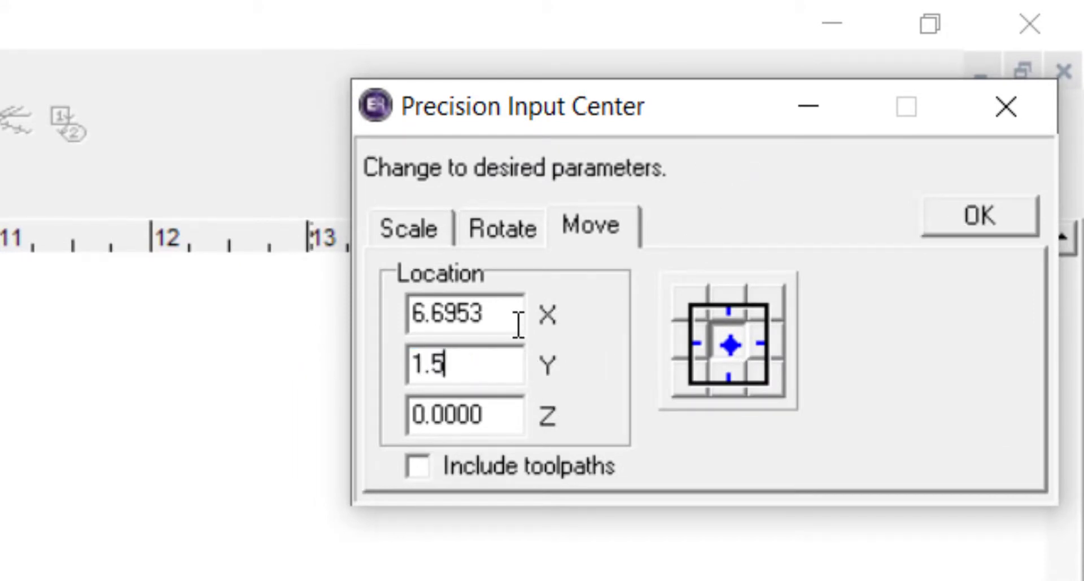
{"action": "left_click_drag", "start_coordinate": [516, 314], "coordinate": [385, 314]}
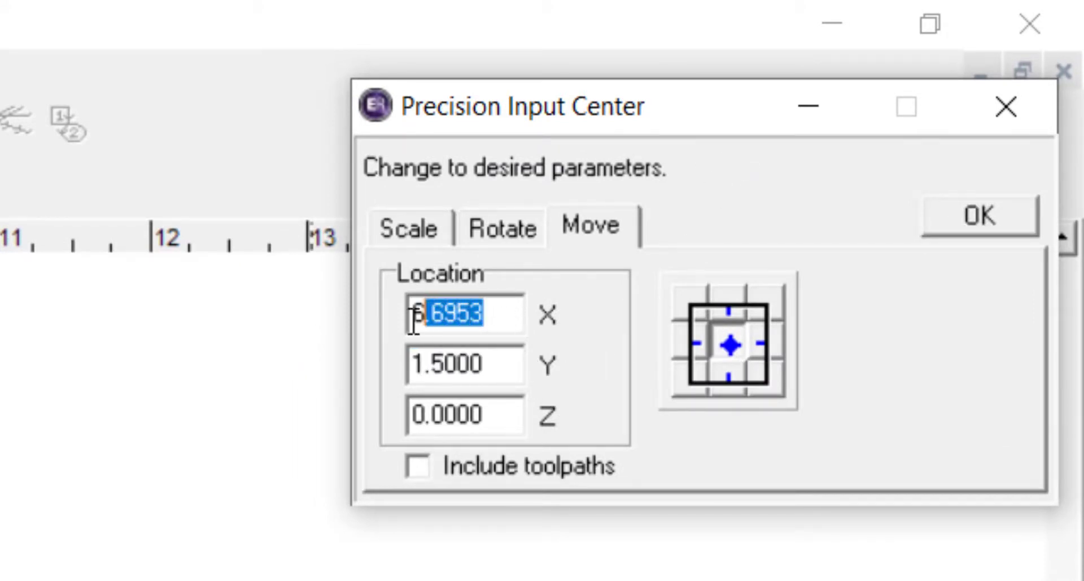
{"action": "left_click", "coordinate": [330, 316]}
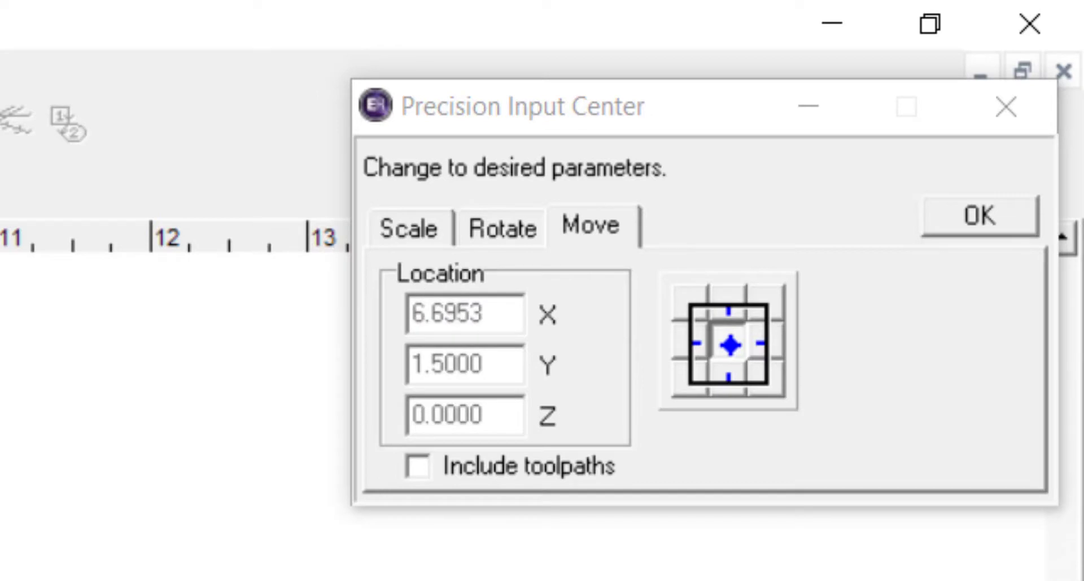
{"action": "key", "text": "ctrl+z"}
Position the middle groove rectangle by its centre point at X 7.1875, Y 1.5 and deselect it
{"action": "left_click_drag", "start_coordinate": [498, 362], "coordinate": [349, 361]}
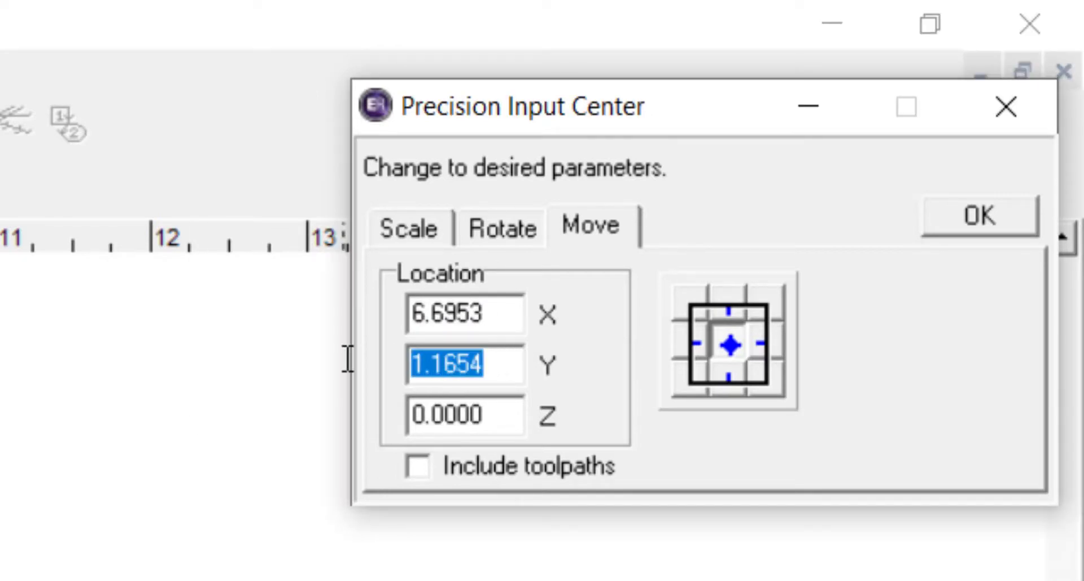
{"action": "type", "text": "1.5"}
{"action": "left_click_drag", "start_coordinate": [499, 314], "coordinate": [385, 316]}
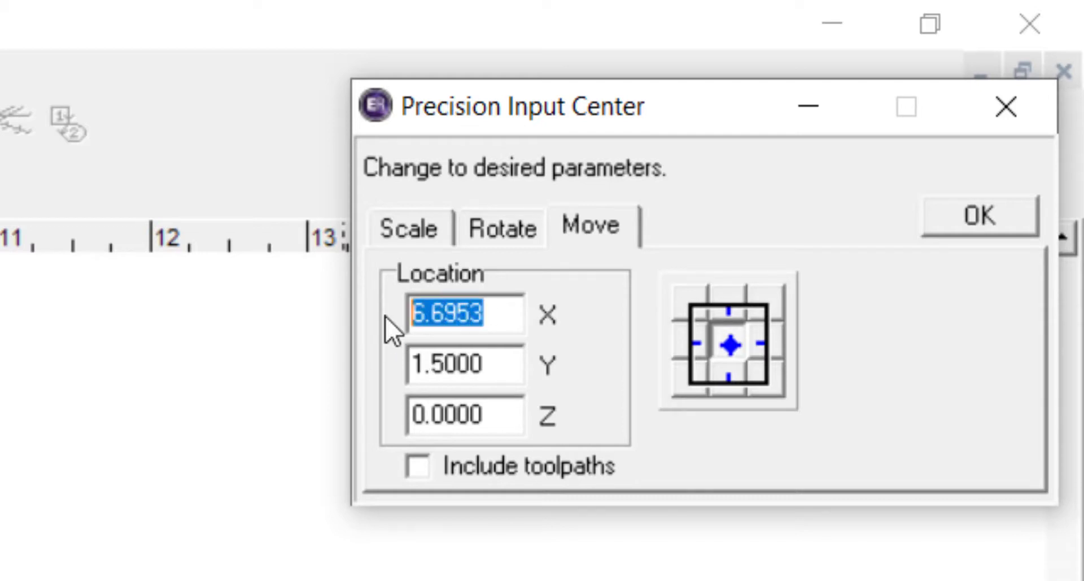
{"action": "type", "text": "7.187"}
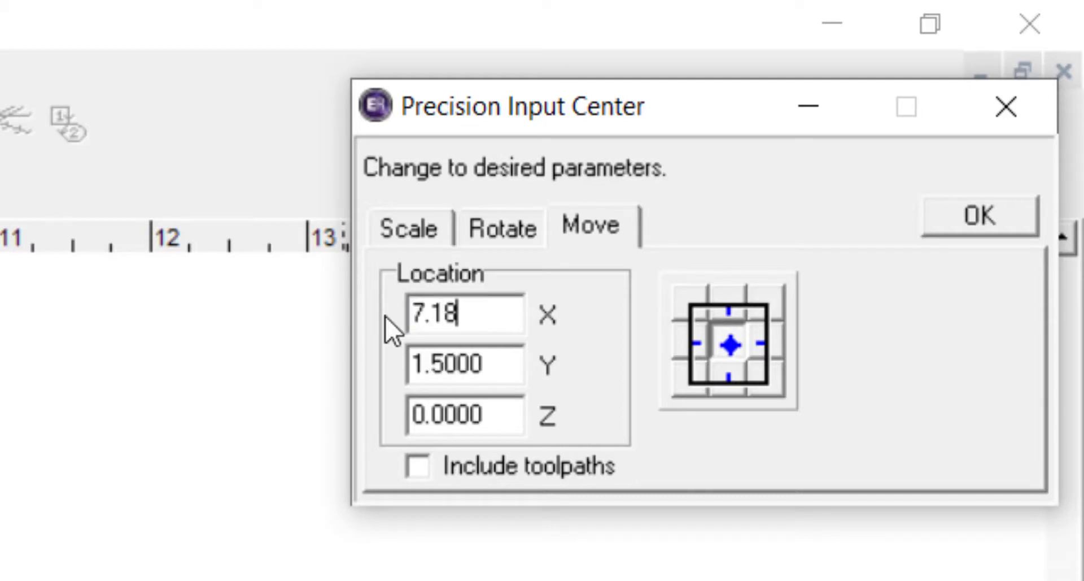
{"action": "type", "text": "5"}
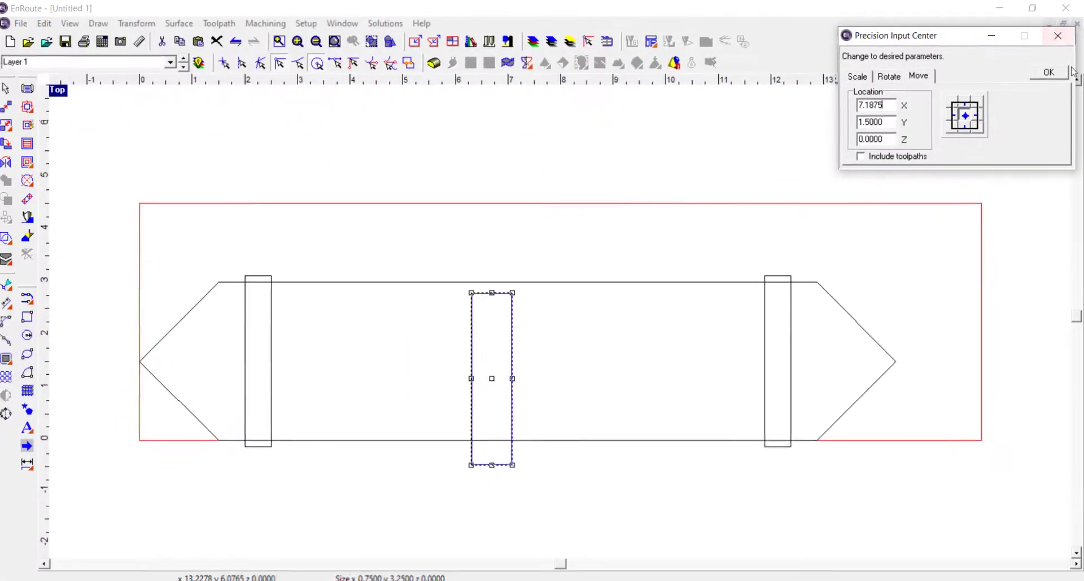
{"action": "left_click", "coordinate": [1062, 75]}
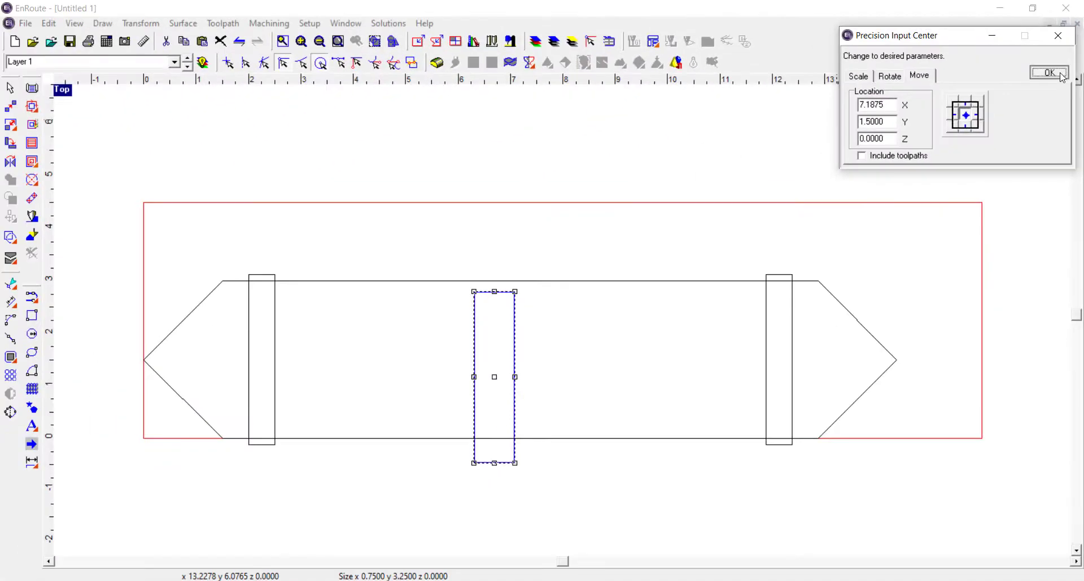
{"action": "left_click", "coordinate": [1058, 35]}
{"action": "left_click", "coordinate": [487, 245]}
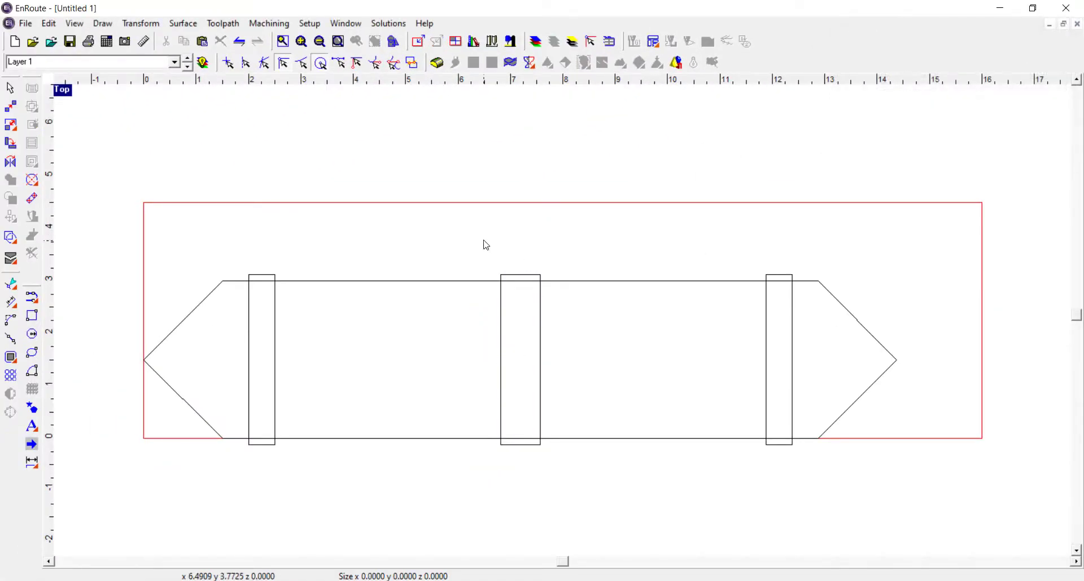
Save the drawing as "ME 2 demo" in the CNC MILL folder
{"action": "left_click", "coordinate": [70, 42]}
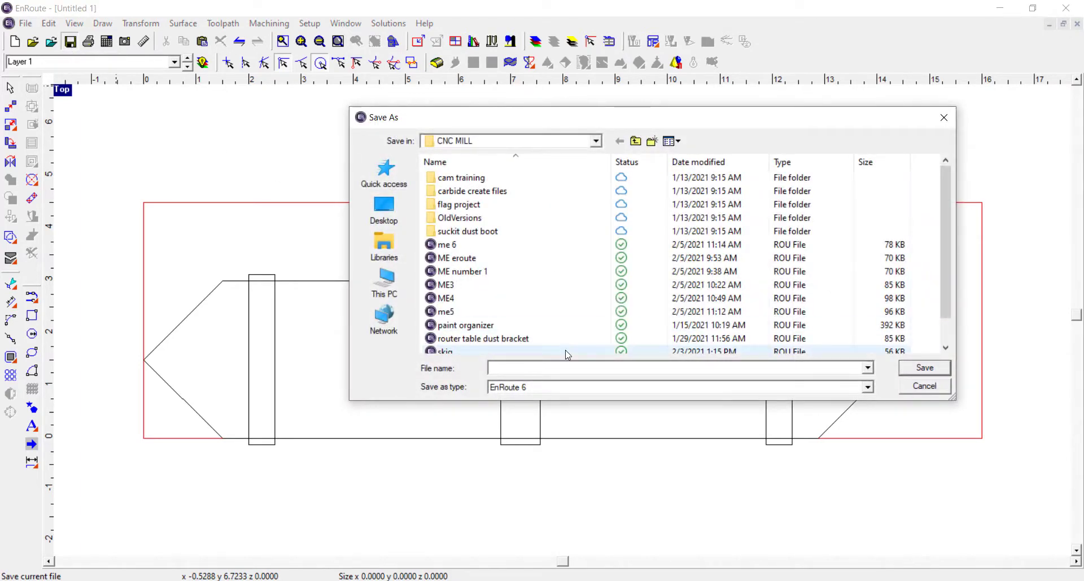
{"action": "type", "text": "ME 2 demo"}
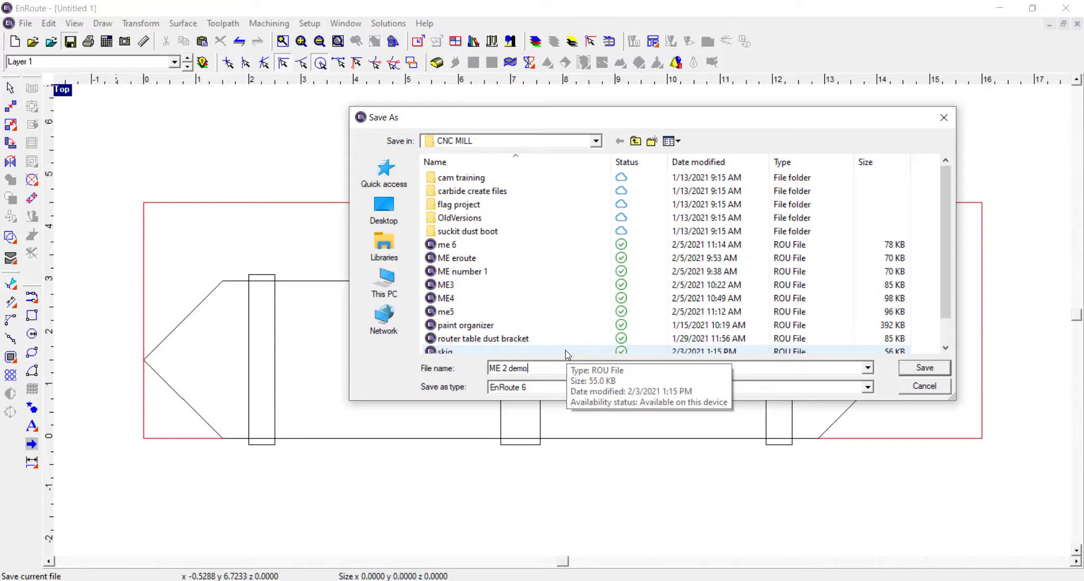
{"action": "left_click", "coordinate": [924, 367]}
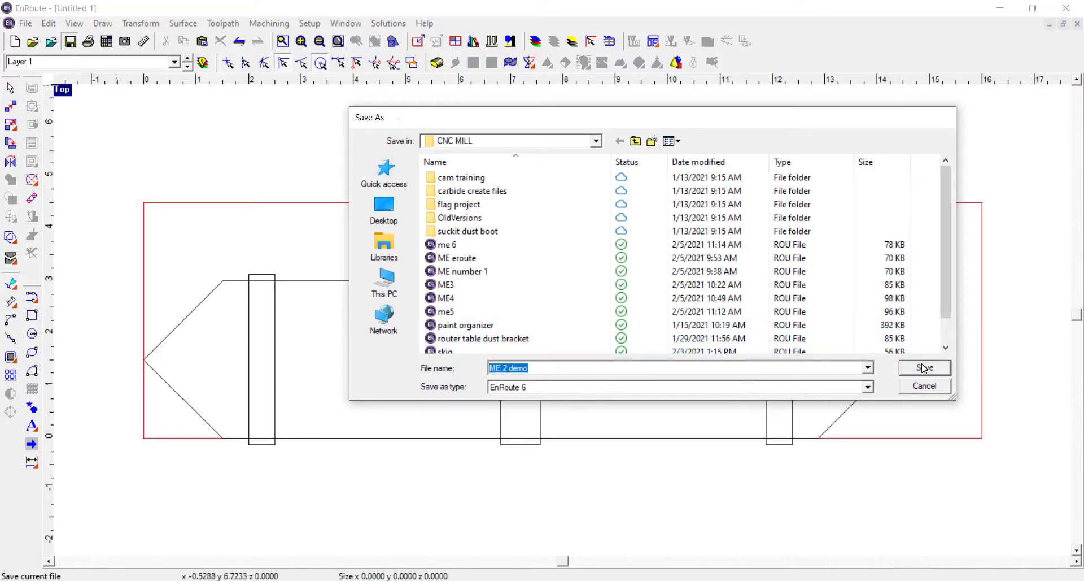